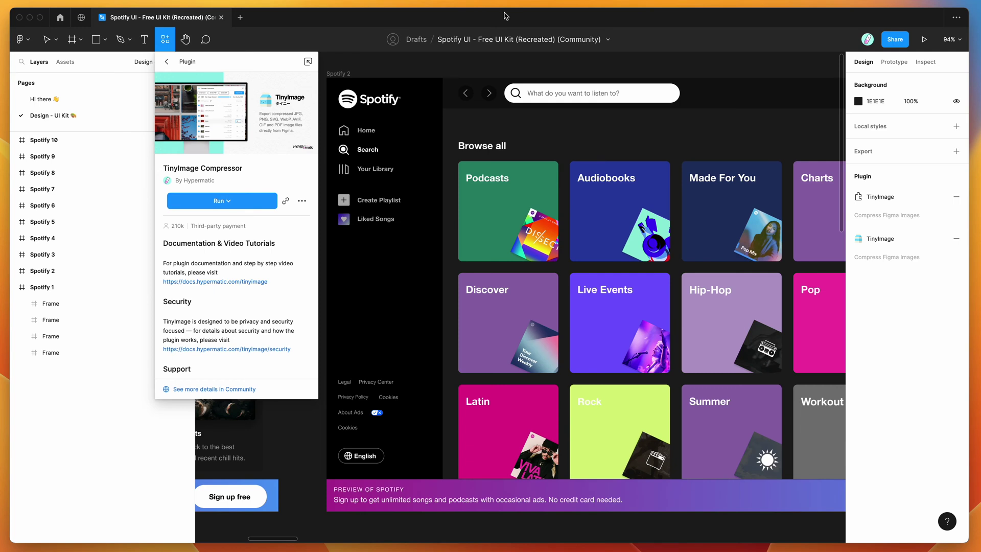
# Step: Open the TinyImage Compressor's More options menu, then dismiss its details to show the Spotify UI canvas
pyautogui.hscroll(3, 511, 121)
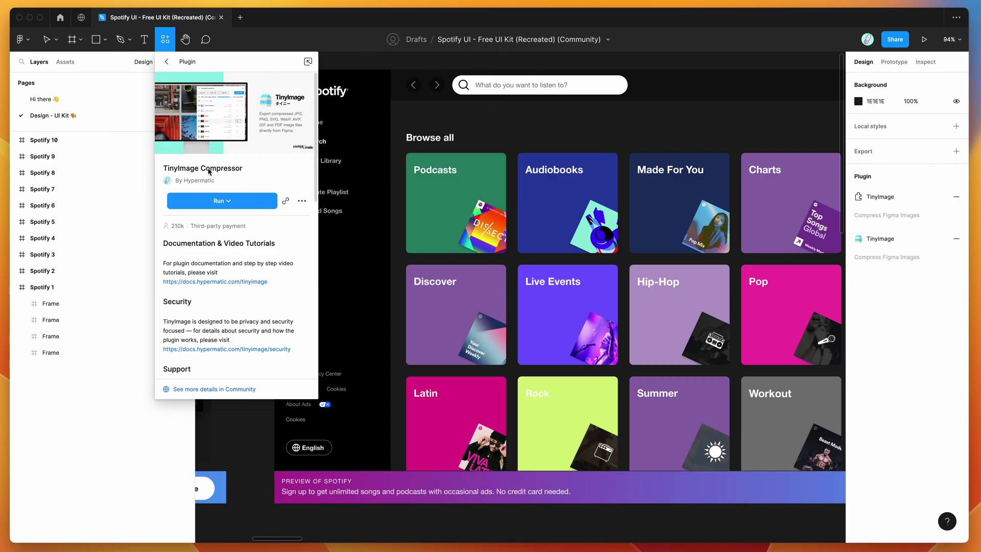
pyautogui.click(303, 205)
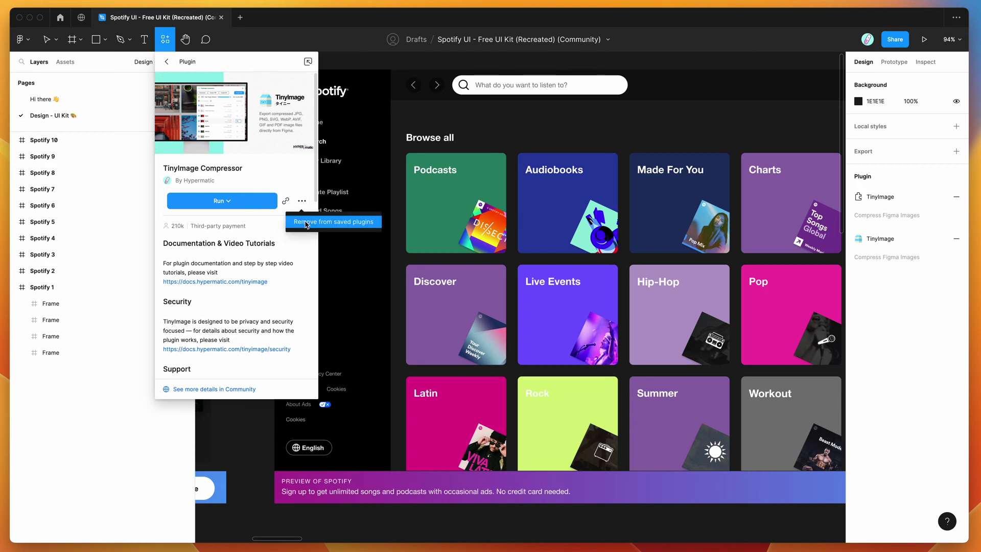
pyautogui.click(495, 151)
# Step: Run TinyImage Compressor from Plugins > Saved plugins, listing the 10 Spotify frames as 1x PNG layers
pyautogui.scroll(1, 499, 151)
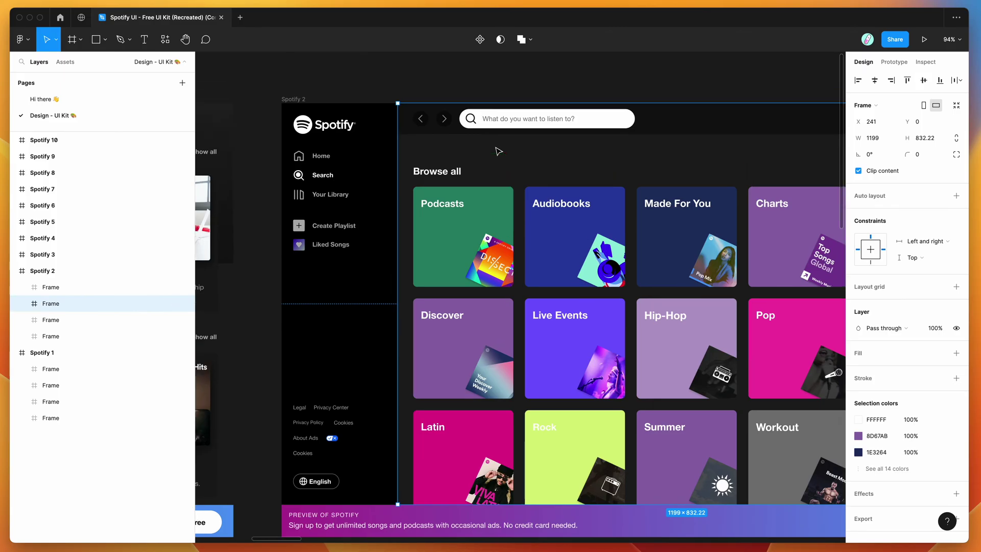
pyautogui.scroll(-3, 499, 152)
pyautogui.click(448, 97)
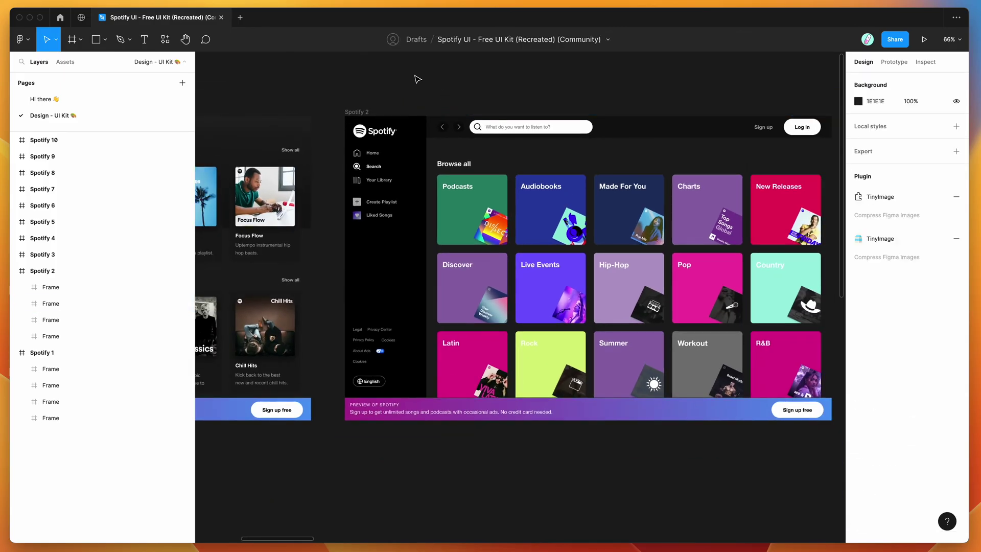
pyautogui.rightClick(416, 78)
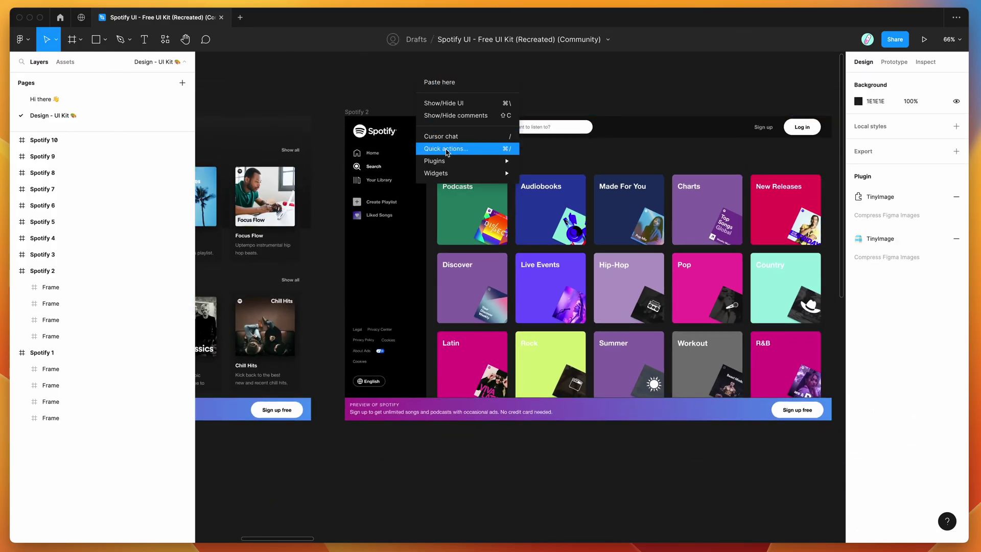
pyautogui.moveTo(450, 162)
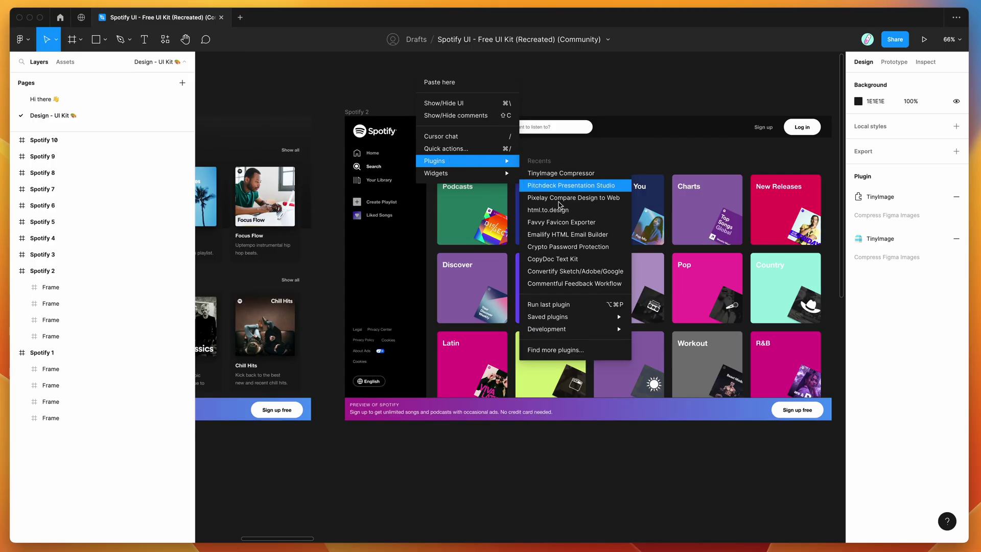
pyautogui.moveTo(566, 316)
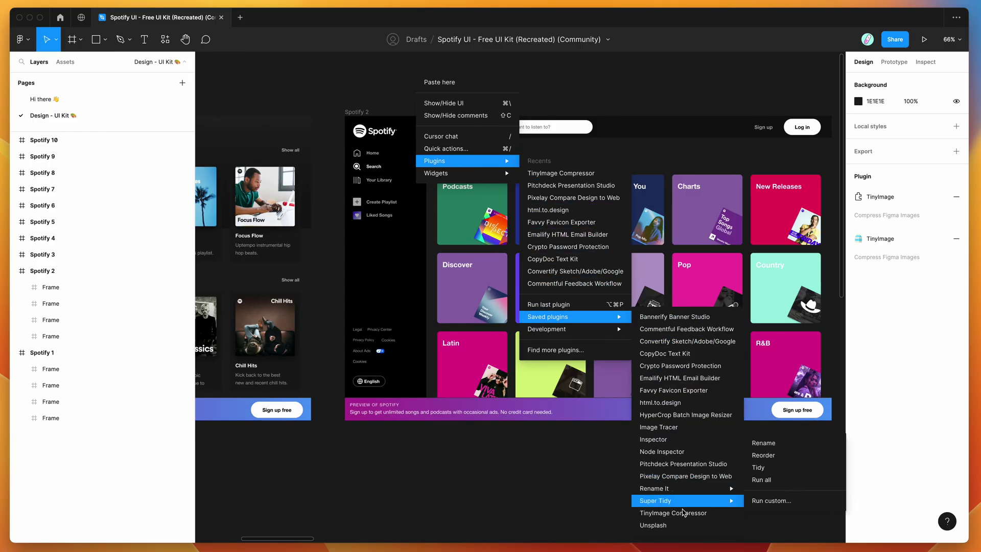
pyautogui.click(686, 515)
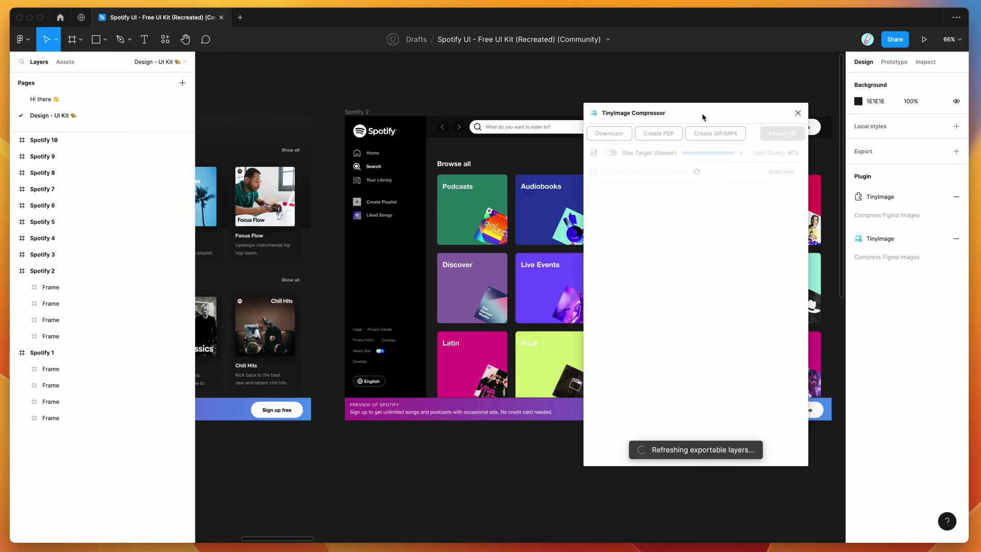
pyautogui.hscroll(-10, 511, 133)
pyautogui.scroll(3, 409, 149)
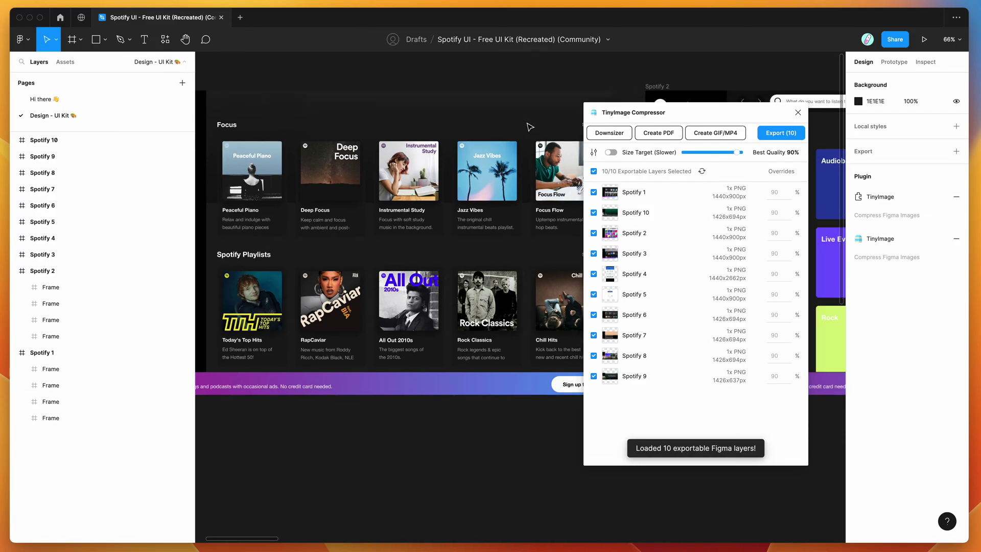
pyautogui.hscroll(-3, 406, 148)
# Step: Drill through Spotify 1's nested frames down to the Instrumental Study cover image
pyautogui.click(406, 151)
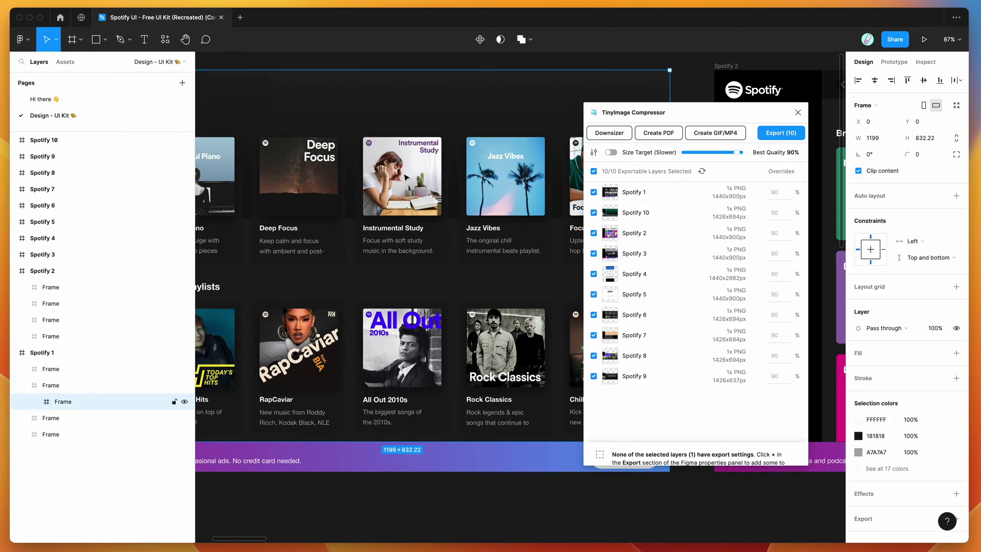
pyautogui.doubleClick(405, 192)
pyautogui.doubleClick(407, 187)
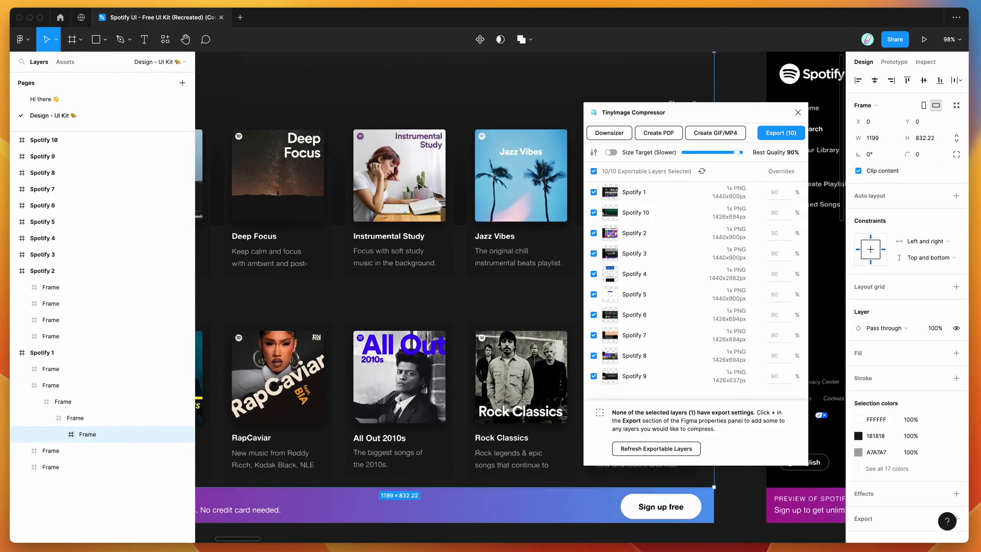
pyautogui.scroll(3, 407, 187)
pyautogui.hotkey('shift', 'a')
pyautogui.doubleClick(393, 185)
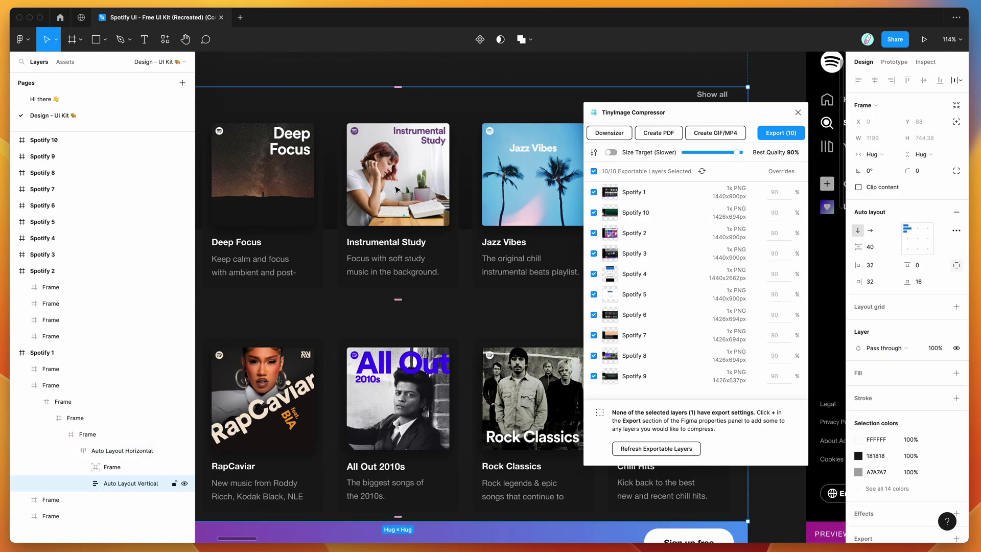
pyautogui.doubleClick(397, 190)
pyautogui.doubleClick(397, 179)
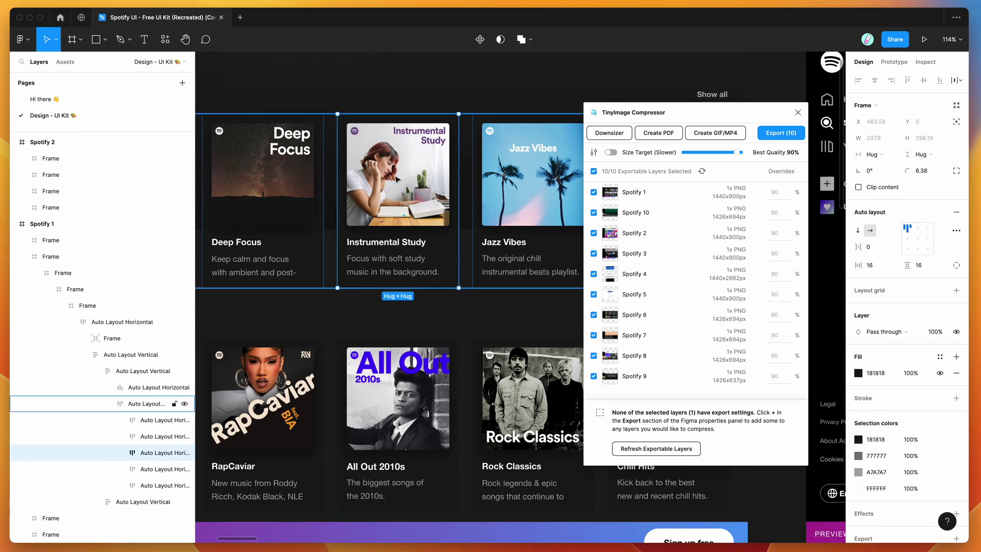
pyautogui.doubleClick(398, 179)
pyautogui.doubleClick(421, 177)
pyautogui.doubleClick(409, 179)
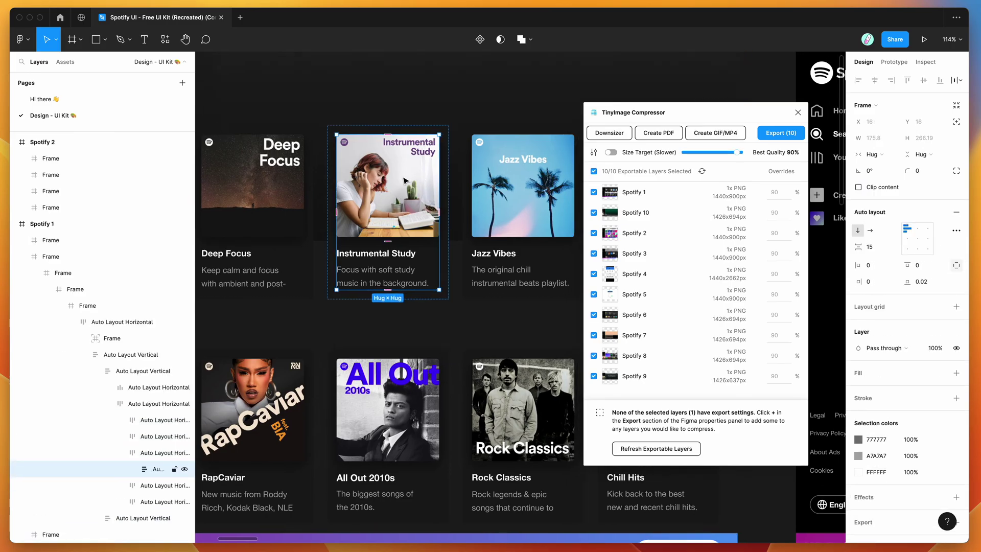
pyautogui.doubleClick(390, 183)
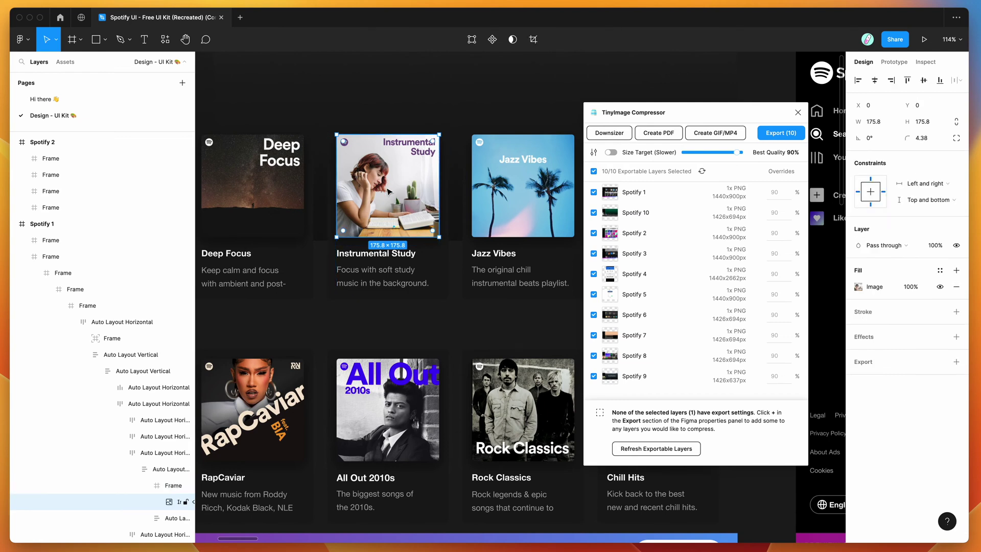
# Step: Open the cover's image fill settings, move the compressor window left, and view its Inspect CSS
pyautogui.click(859, 287)
pyautogui.moveTo(742, 113); pyautogui.dragTo(181, 153)
pyautogui.moveTo(791, 358)
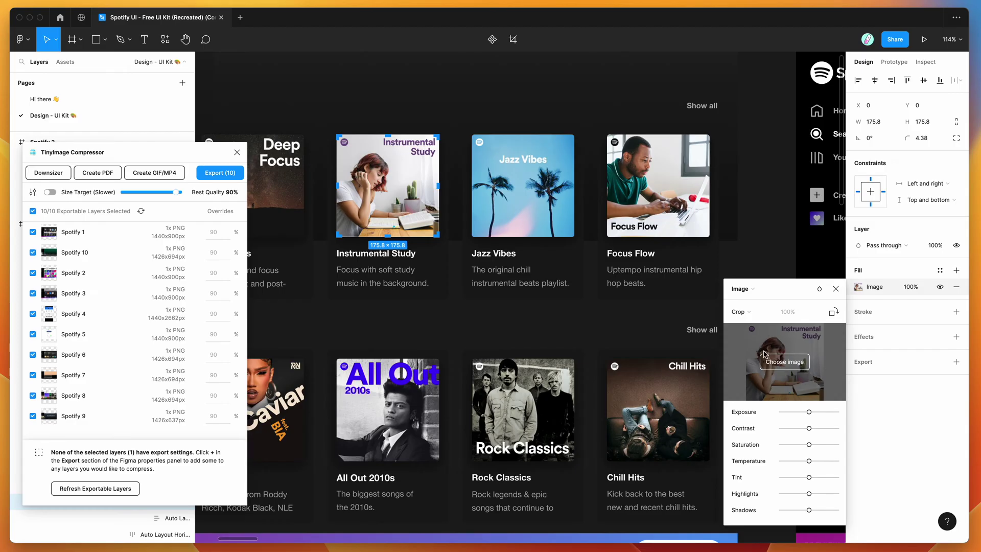
pyautogui.click(923, 62)
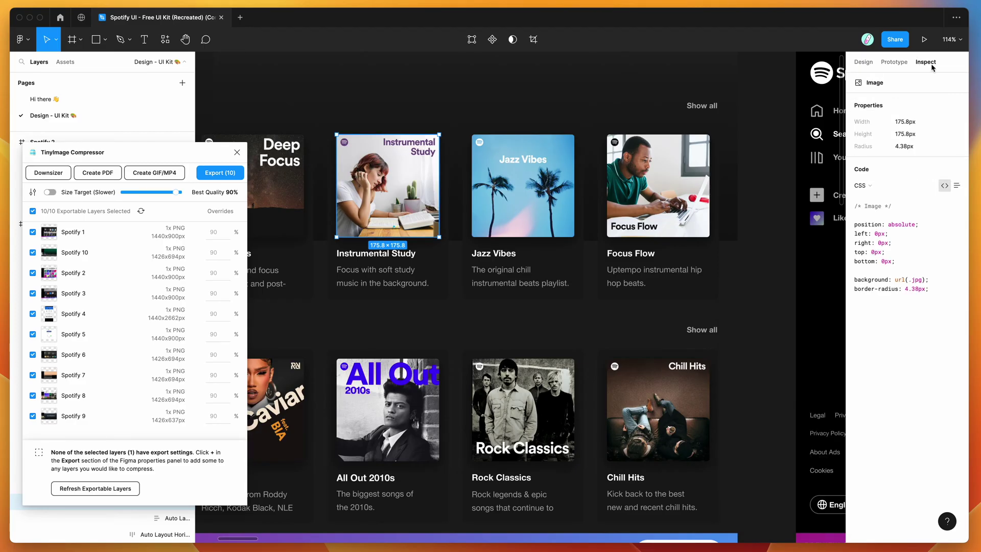
# Step: Confirm from the CSS url(.jpg) value that the cover is a JPG, then return to Design
pyautogui.moveTo(909, 280); pyautogui.dragTo(923, 280)
pyautogui.click(909, 280)
pyautogui.moveTo(920, 280); pyautogui.dragTo(908, 280)
pyautogui.doubleClick(917, 280)
pyautogui.click(926, 280)
pyautogui.click(917, 280)
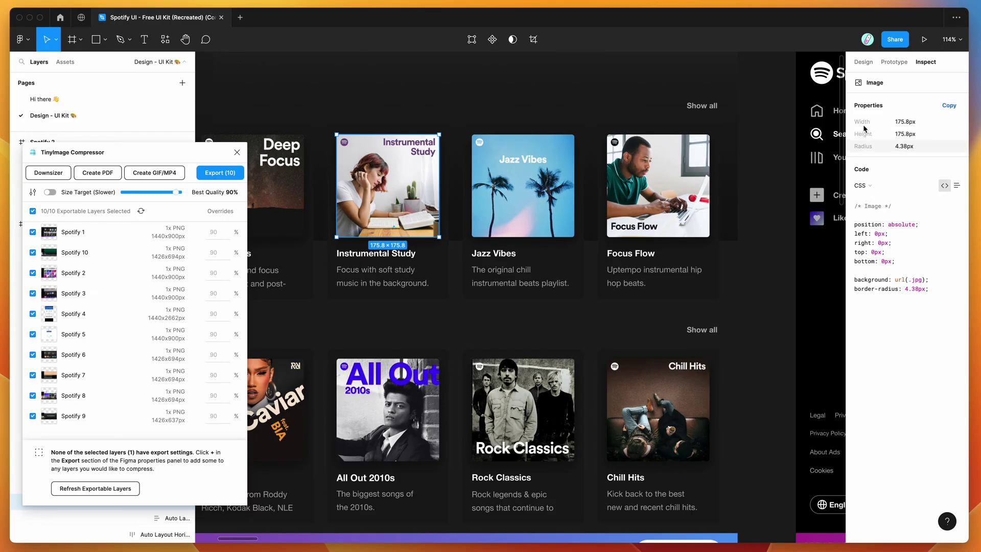
pyautogui.click(864, 62)
# Step: Select the Jazz Vibes and Focus Flow covers and park the compressor window right of Spotify 1
pyautogui.scroll(2, 622, 162)
pyautogui.hscroll(-2, 622, 162)
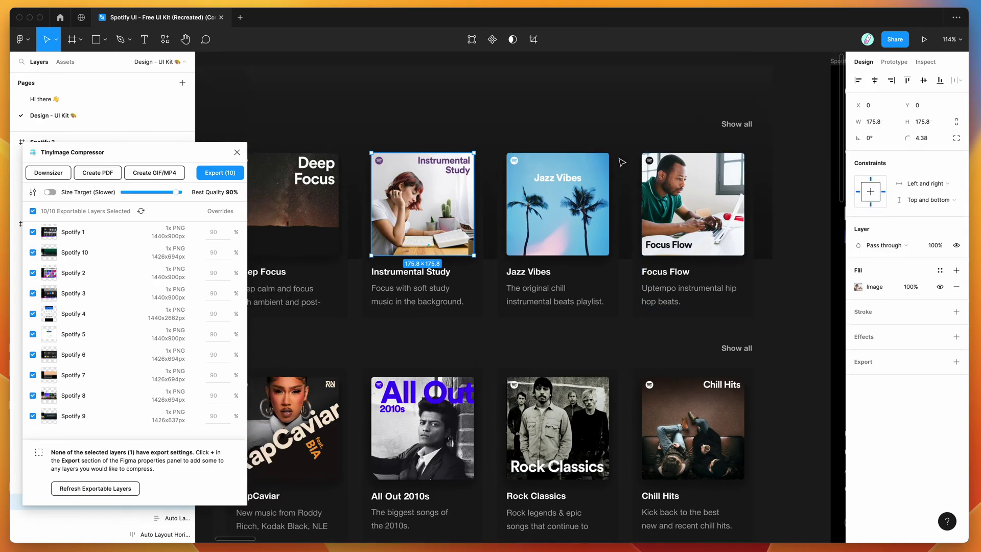
pyautogui.scroll(1, 622, 162)
pyautogui.hscroll(-1, 622, 163)
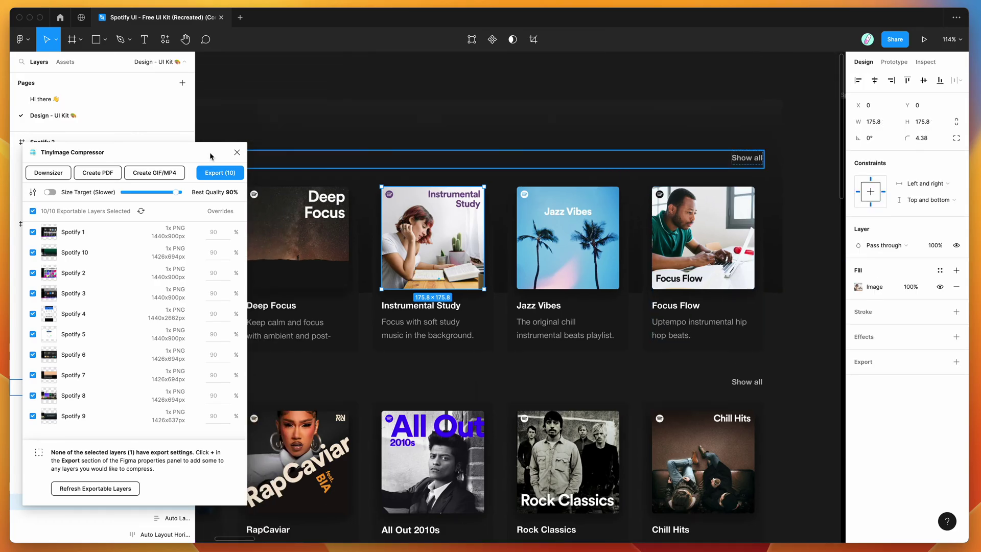
pyautogui.moveTo(179, 150); pyautogui.dragTo(264, 143)
pyautogui.click(588, 238)
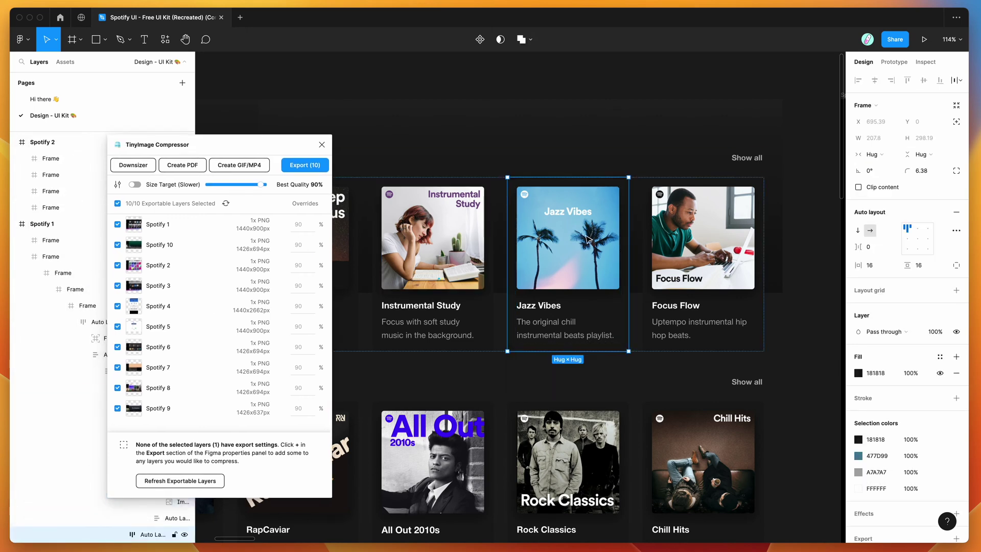
pyautogui.click(685, 247)
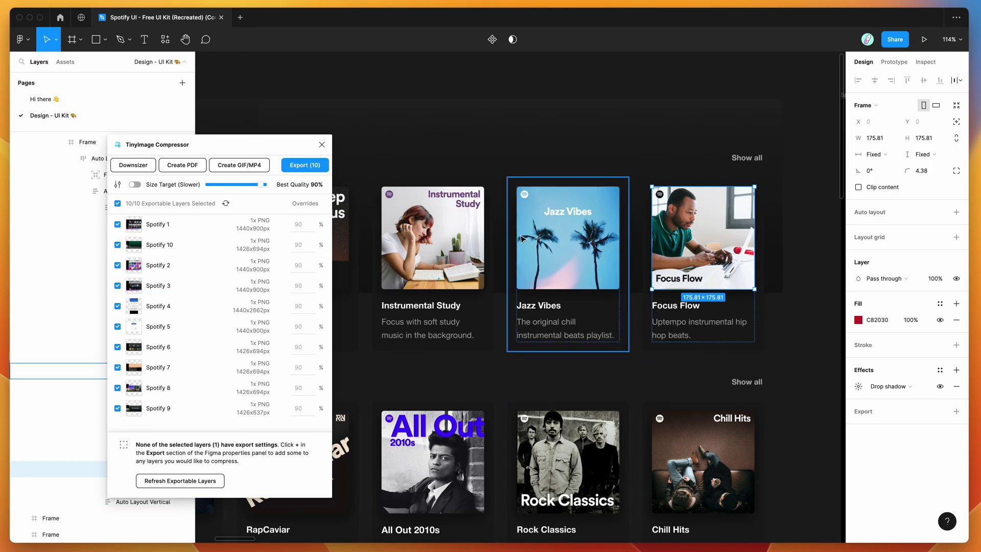
pyautogui.scroll(-5, 614, 137)
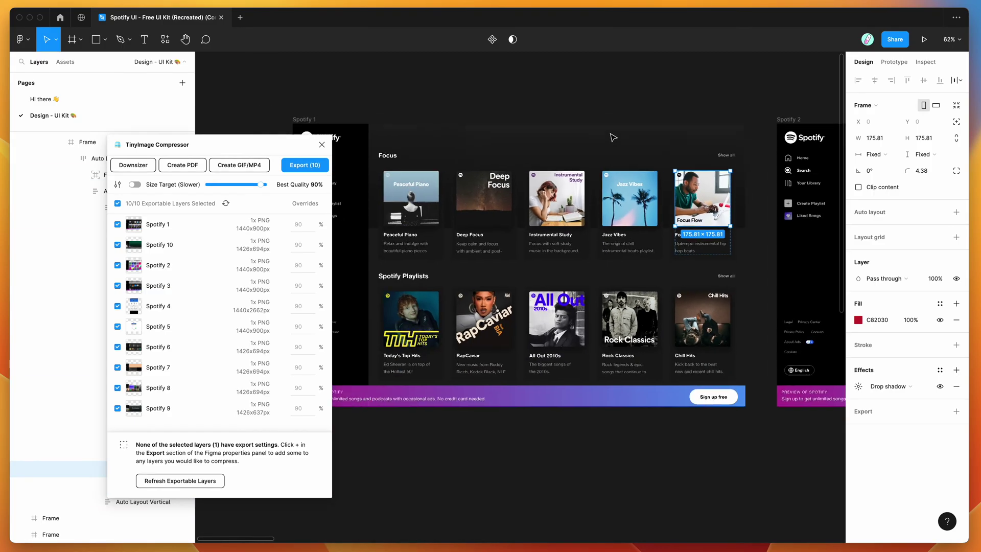
pyautogui.moveTo(183, 148); pyautogui.dragTo(752, 164)
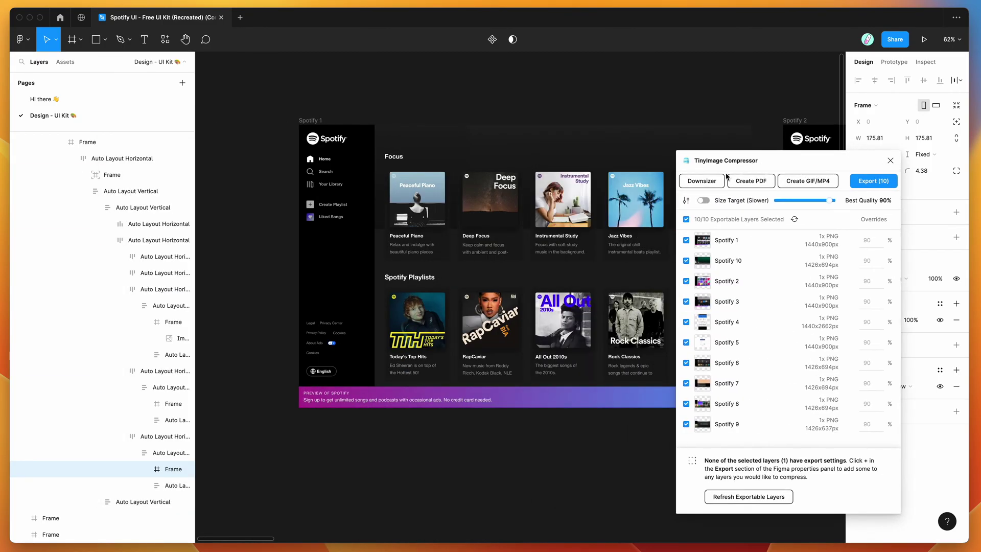
# Step: Open the image downsizer and load every image fill on the page
pyautogui.click(700, 183)
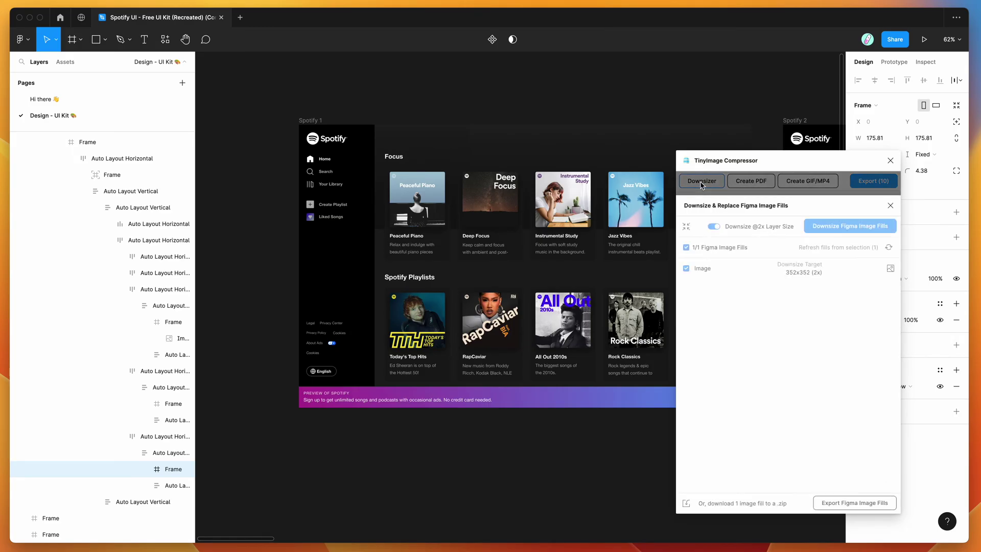
pyautogui.click(609, 81)
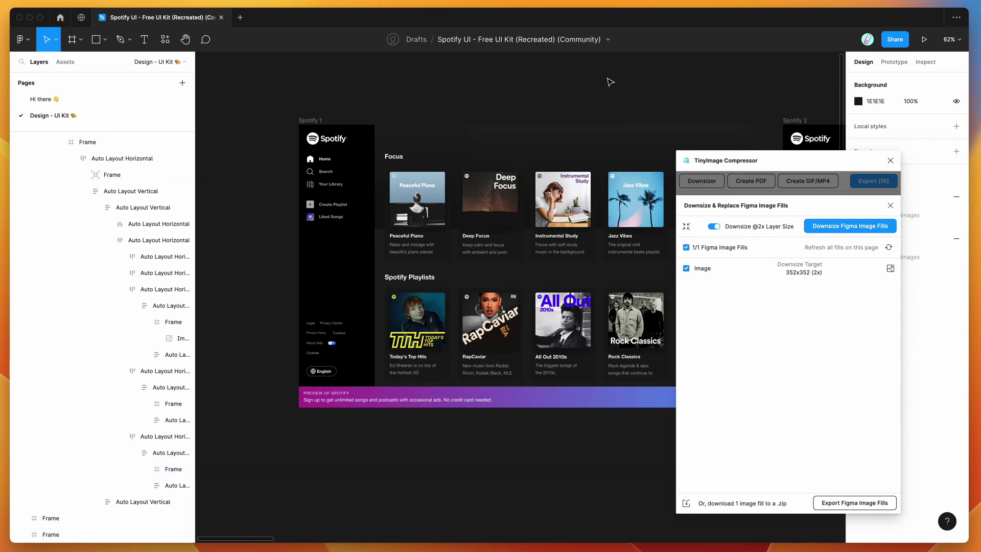
pyautogui.scroll(2, 609, 81)
pyautogui.hscroll(1, 609, 81)
pyautogui.click(889, 248)
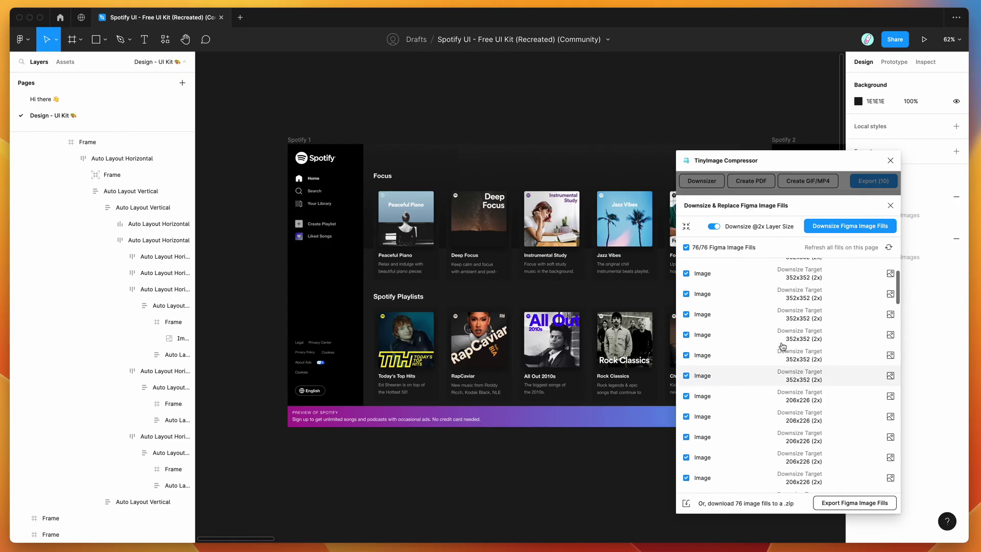
pyautogui.hscroll(3, 628, 140)
pyautogui.scroll(1, 629, 140)
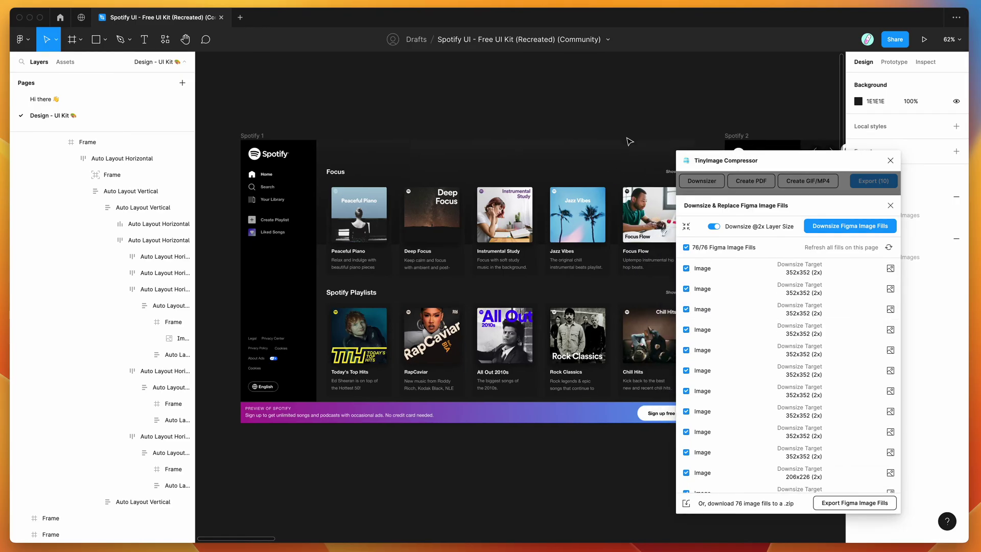
# Step: Reload fills from the selected Spotify 1 frame, then select the Instrumental Study Image layer
pyautogui.click(503, 227)
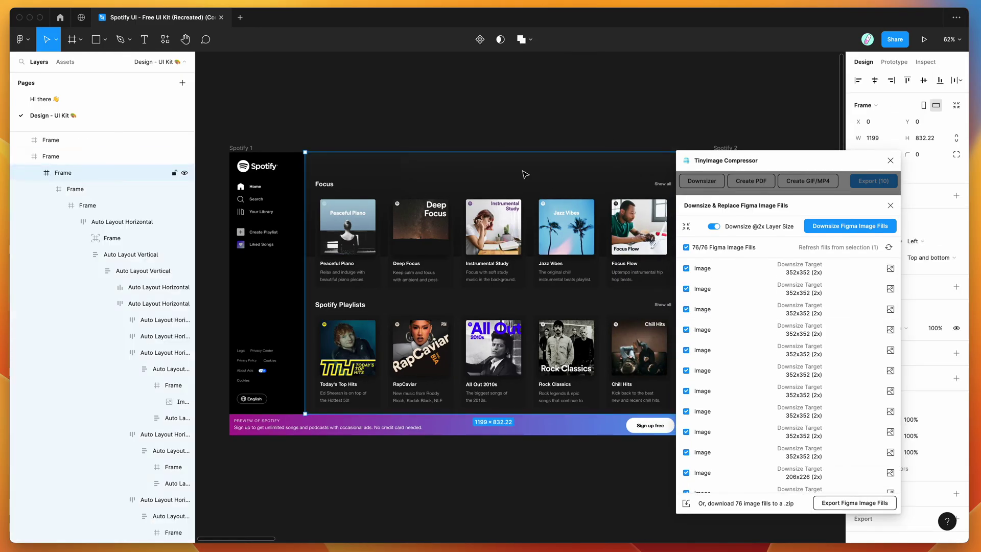
pyautogui.click(379, 136)
pyautogui.hscroll(2, 339, 136)
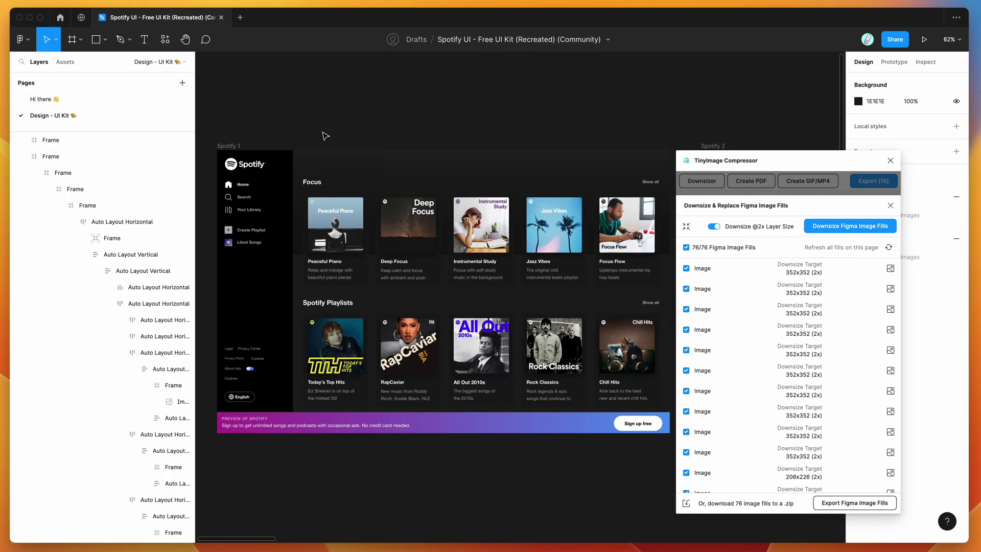
pyautogui.click(238, 146)
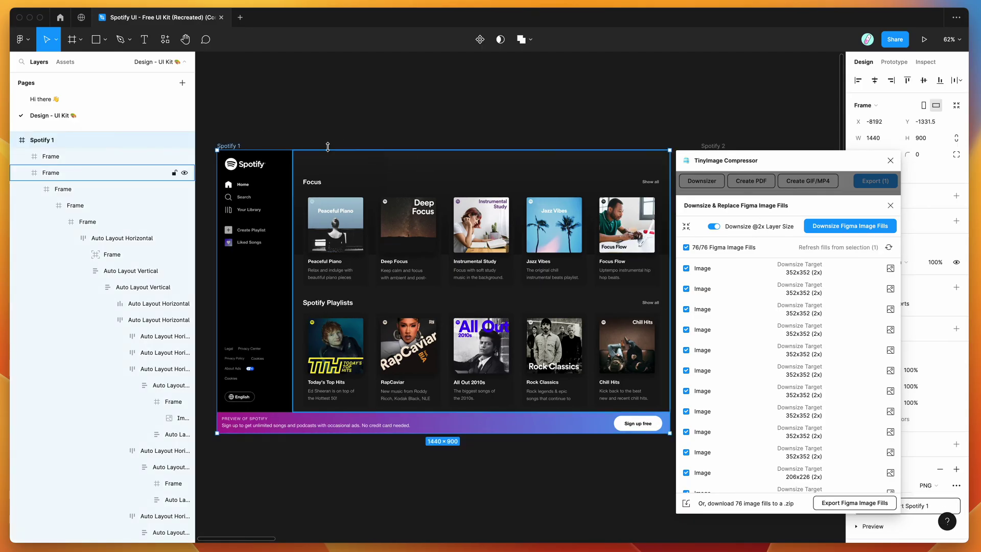
pyautogui.click(888, 249)
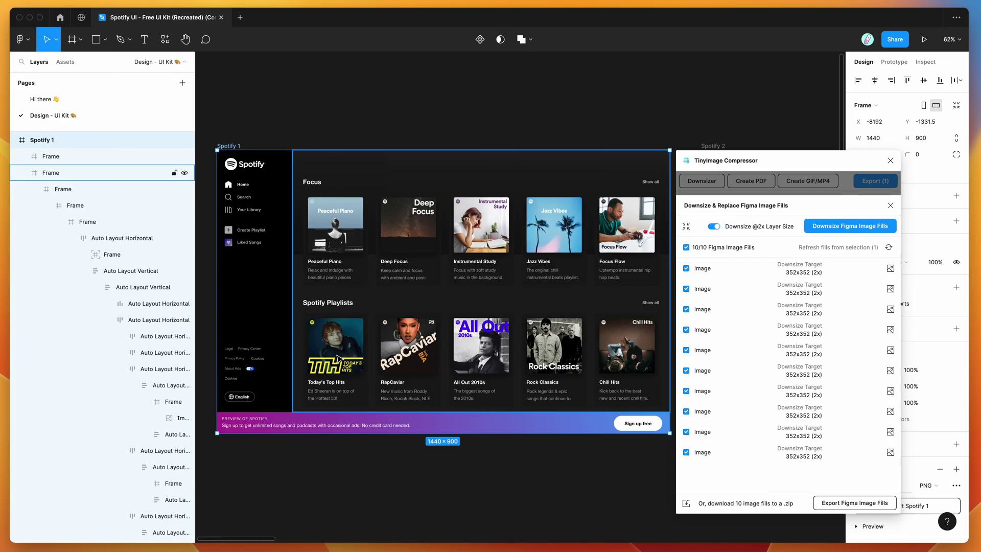
pyautogui.moveTo(196, 393); pyautogui.dragTo(253, 398)
pyautogui.click(186, 418)
# Step: Rename the Instrumental Study Image layer to 'Album Cover'
pyautogui.doubleClick(186, 418)
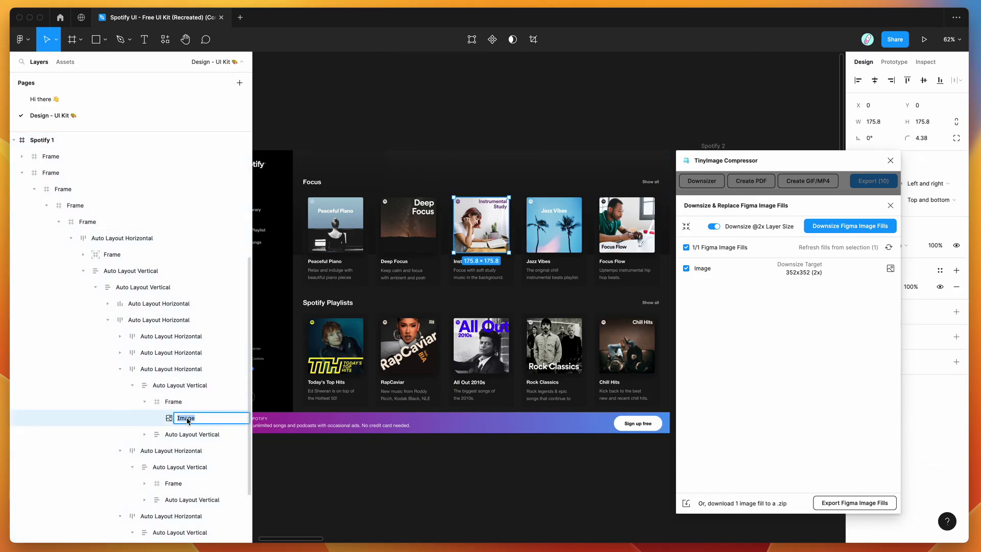
pyautogui.write('Album Cover')
pyautogui.press('Return')
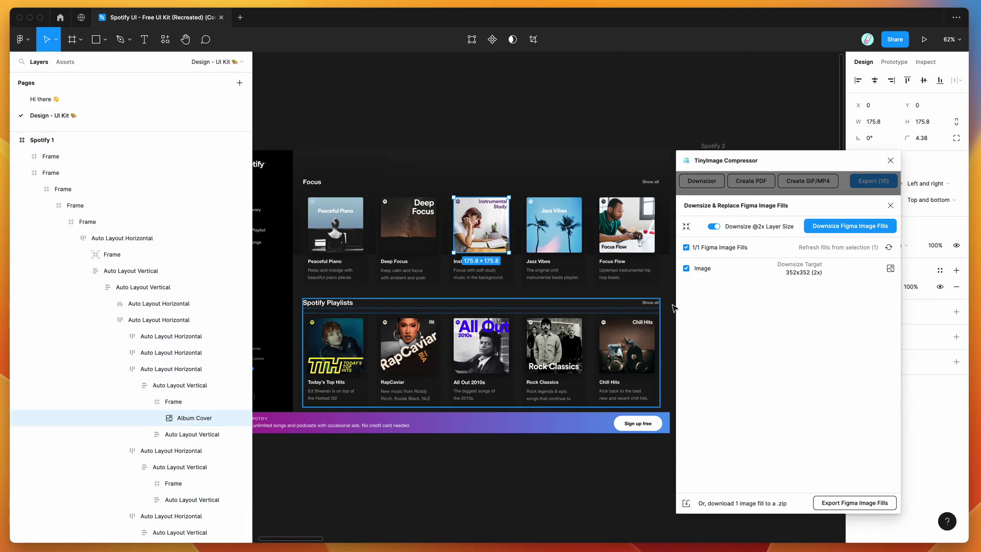
# Step: Reselect Spotify 1, refresh its image-fill list, and jump to the Album Cover and fourth images
pyautogui.click(338, 144)
pyautogui.hscroll(-5, 337, 144)
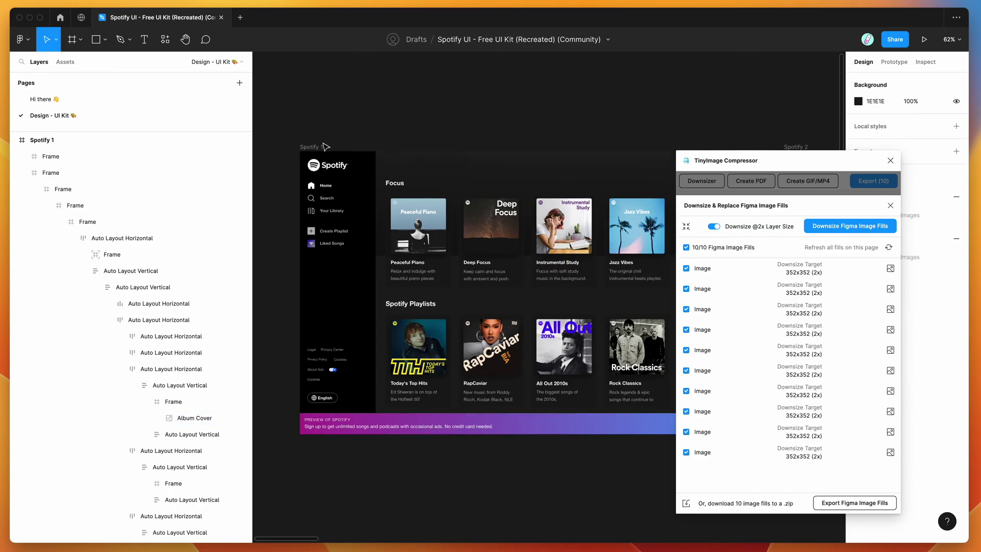
pyautogui.click(326, 146)
pyautogui.click(889, 248)
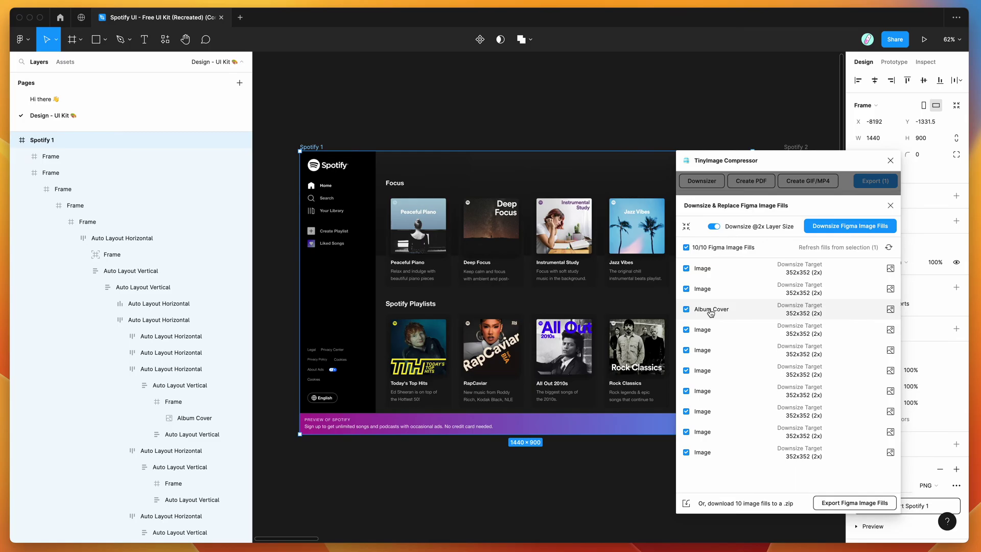
pyautogui.click(890, 311)
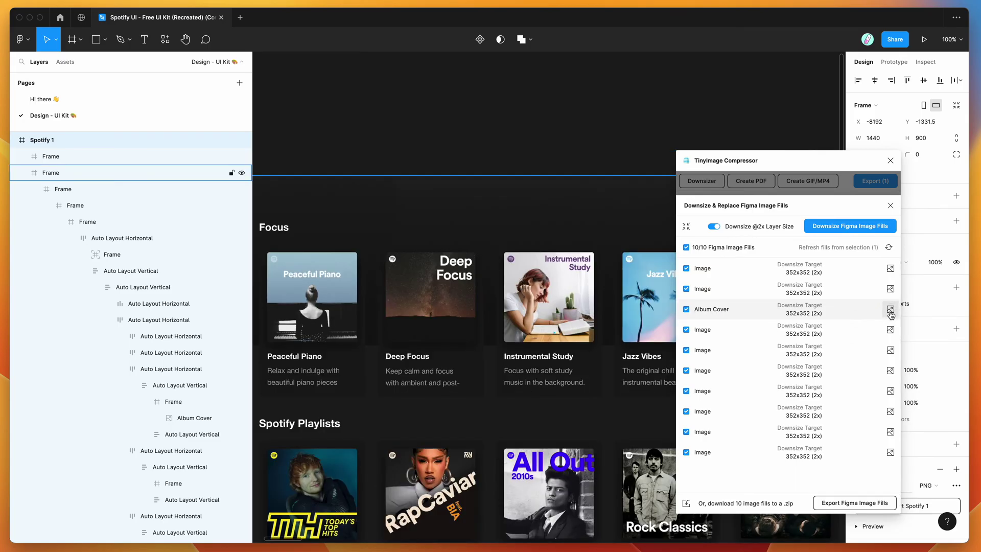
pyautogui.click(890, 330)
pyautogui.click(891, 370)
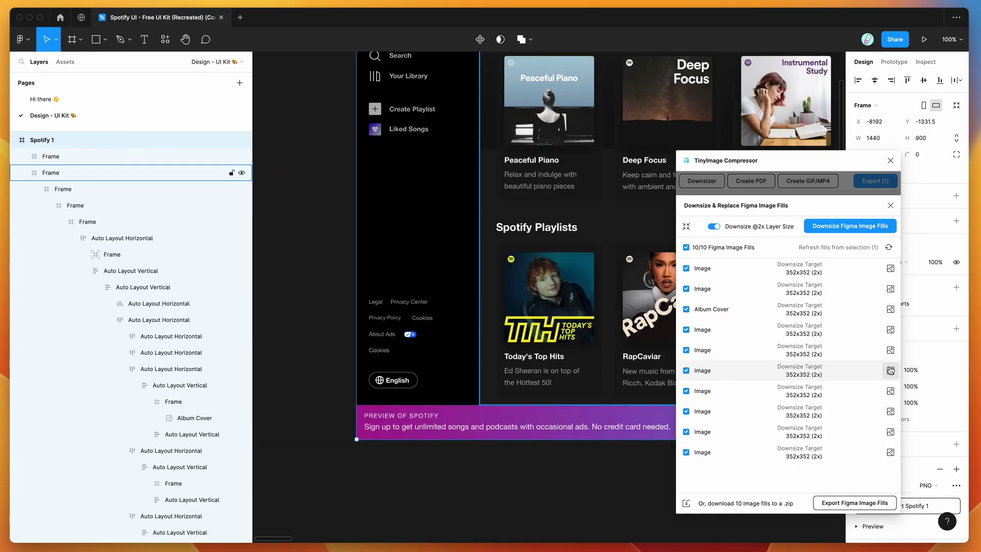
pyautogui.click(891, 412)
pyautogui.click(890, 432)
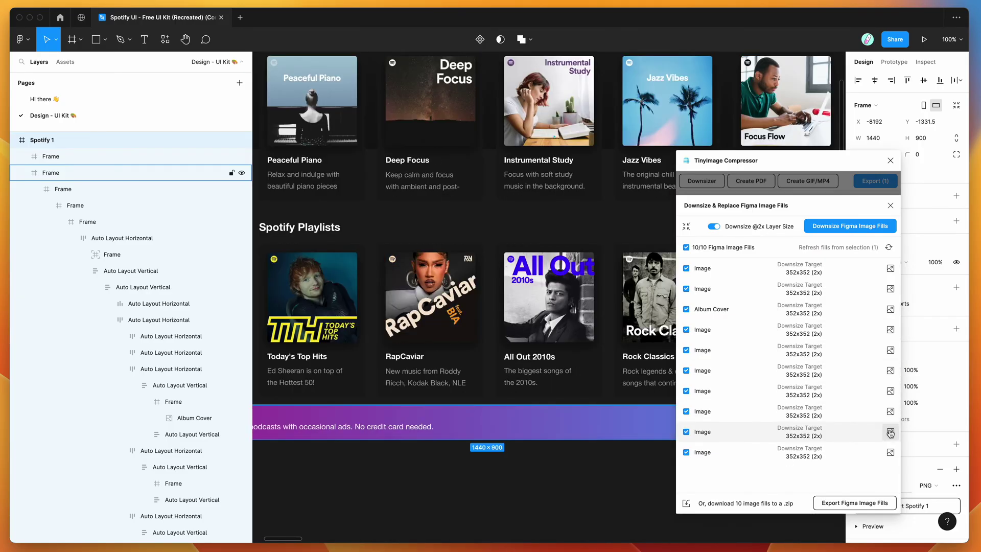
pyautogui.click(890, 434)
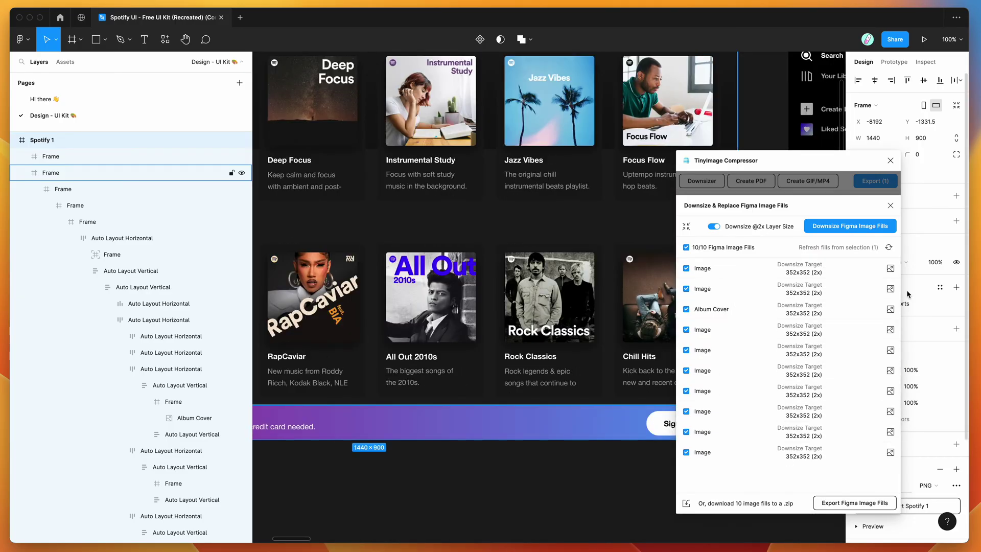
pyautogui.click(890, 289)
pyautogui.click(891, 268)
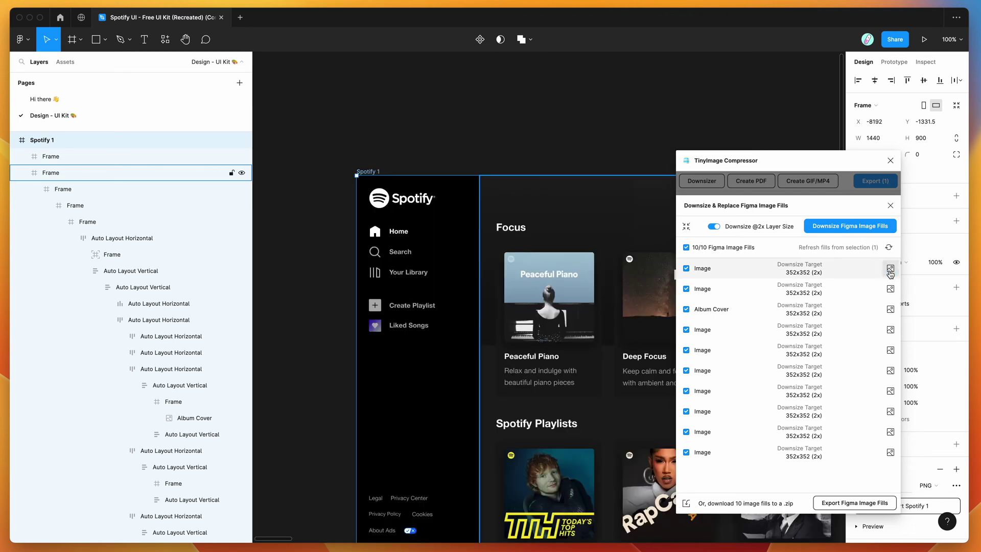
pyautogui.hscroll(2, 389, 64)
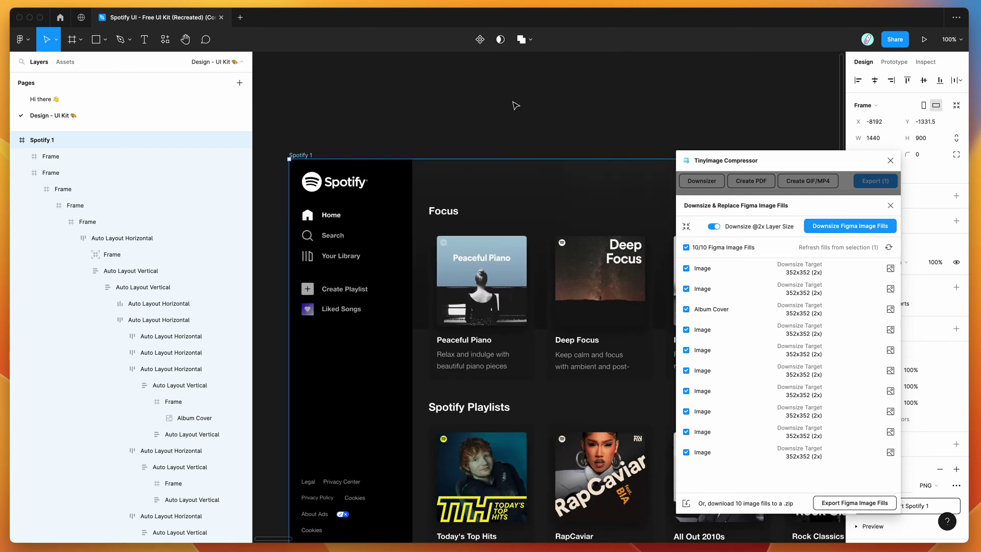
pyautogui.scroll(-5, 513, 101)
pyautogui.hscroll(2, 481, 169)
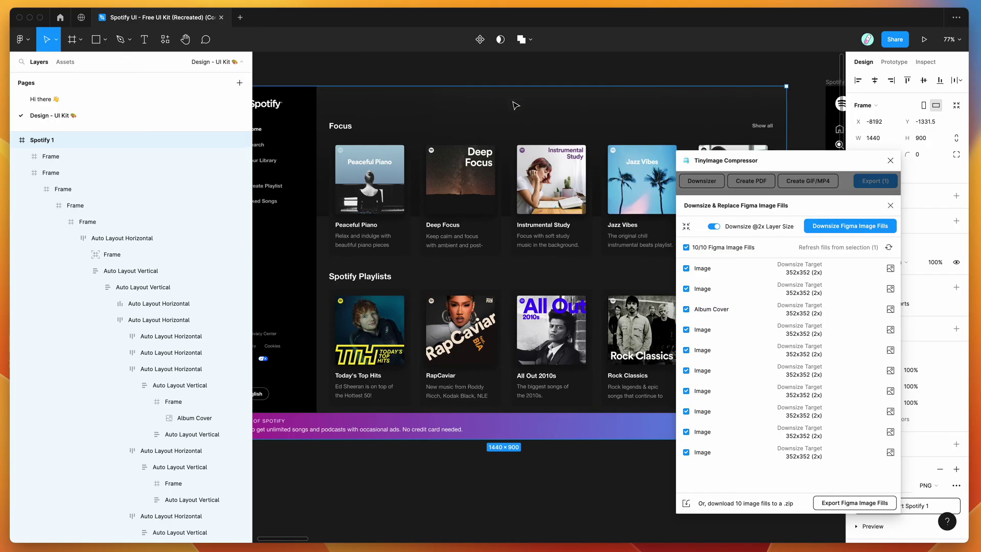
# Step: Run Export Figma Image Fills and save the 10-image zip on the Desktop
pyautogui.click(828, 504)
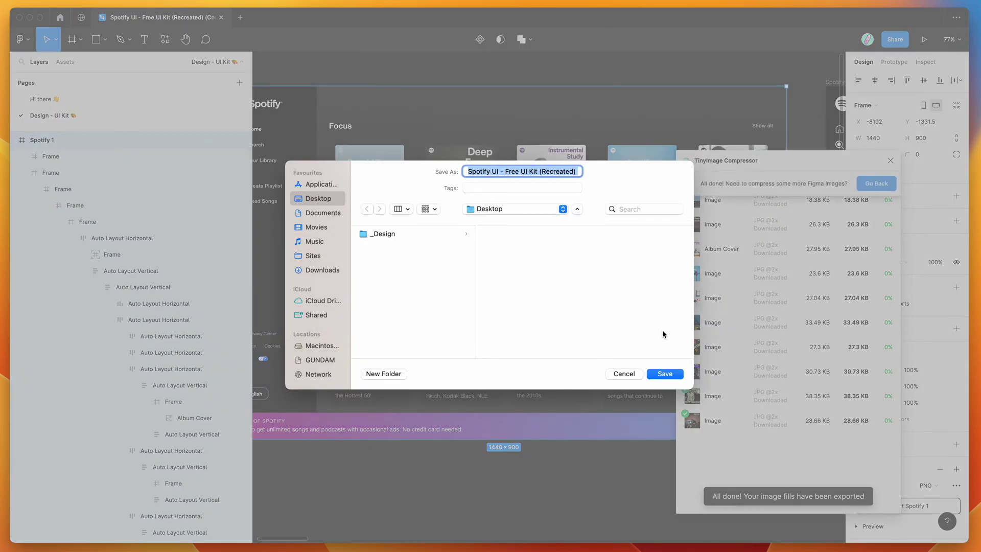
pyautogui.click(665, 374)
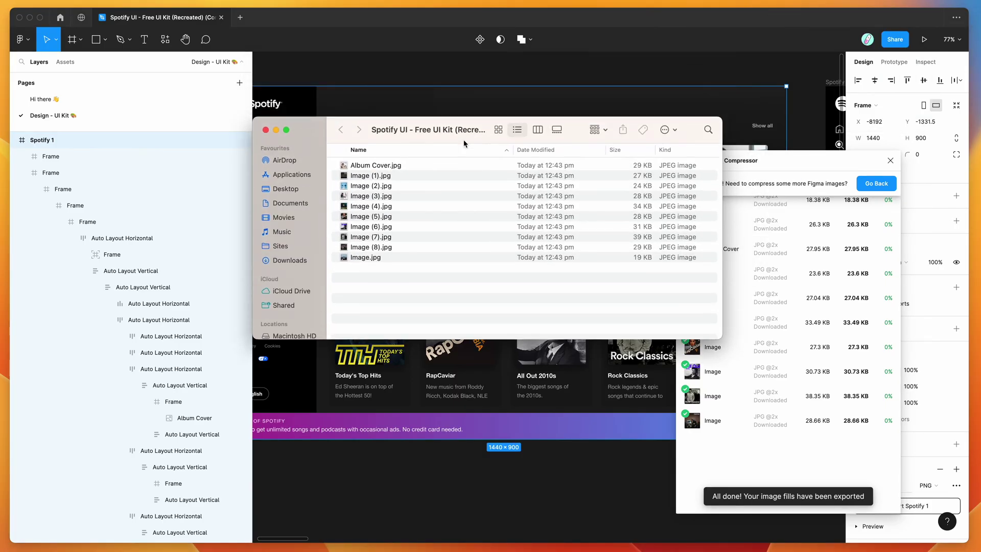
pyautogui.click(432, 202)
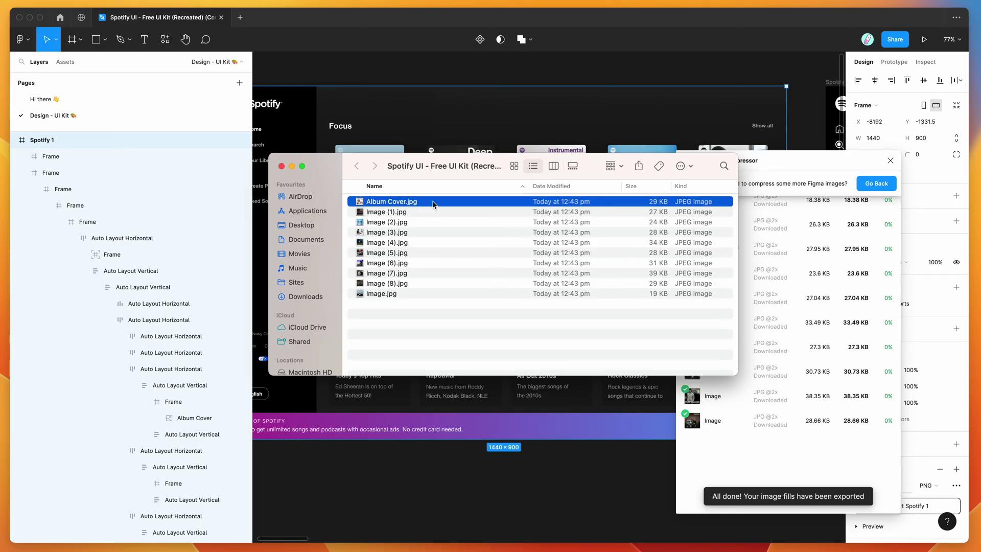
pyautogui.press('space')
pyautogui.press('Down')
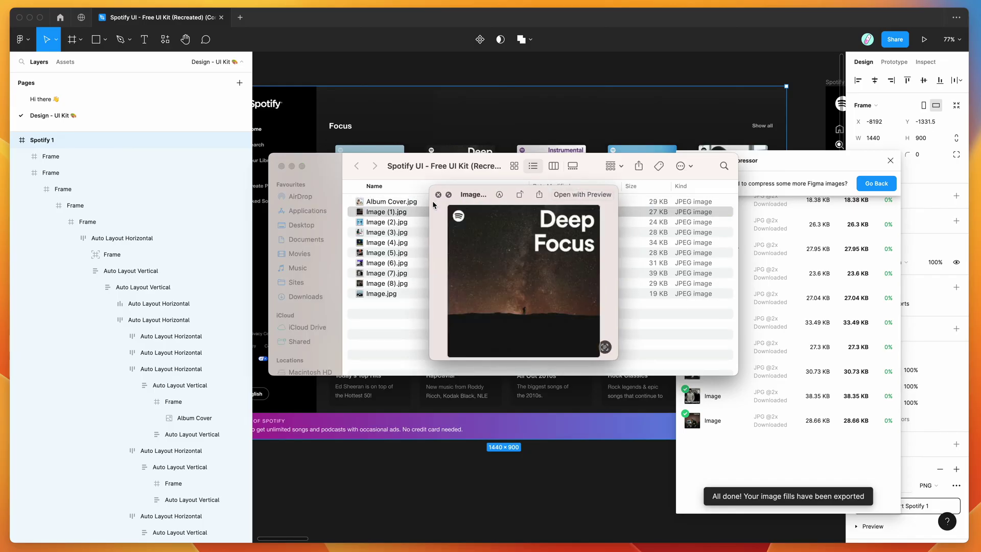
pyautogui.press('Down')
pyautogui.press('Down')
pyautogui.press('Down')
pyautogui.press('Down')
pyautogui.press('Down')
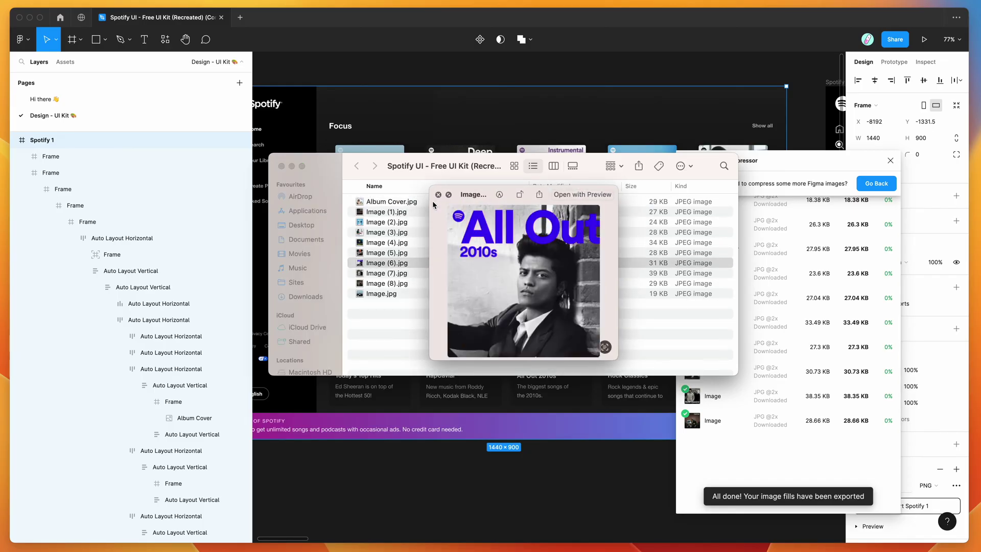
pyautogui.press('Down')
pyautogui.press('Down')
pyautogui.press('Down')
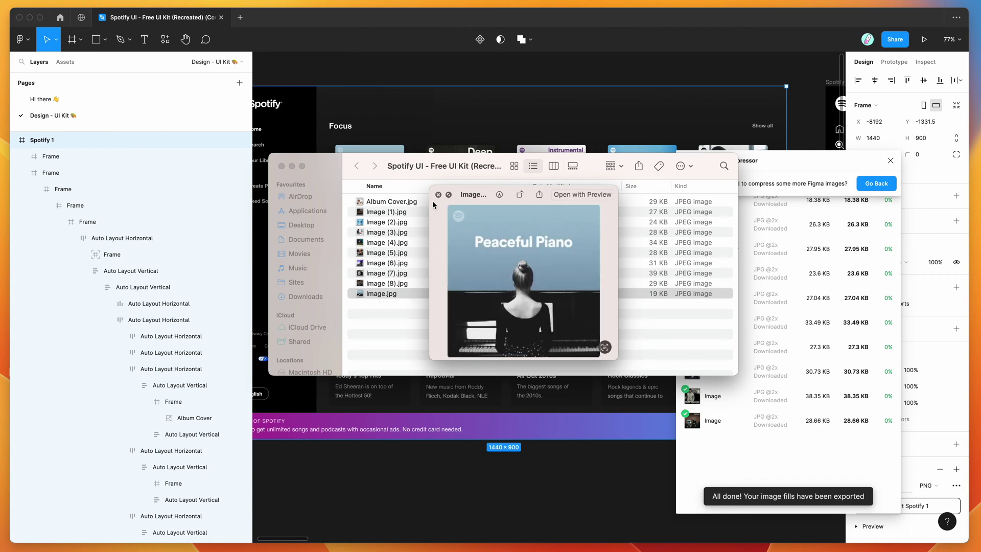
pyautogui.click(438, 194)
pyautogui.hscroll(5, 593, 110)
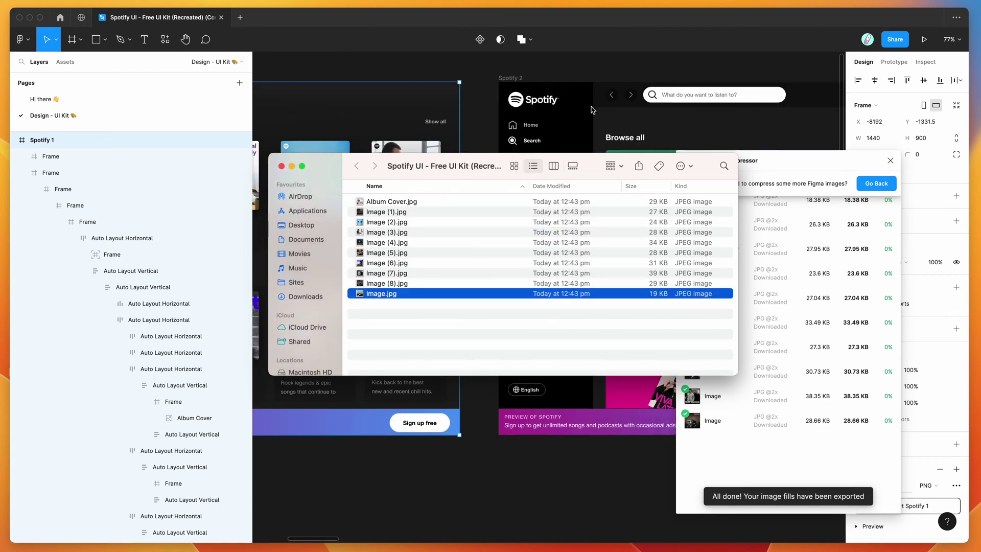
pyautogui.click(588, 78)
# Step: Select Spotify 2, reopen the Downsizer, and save its 15 image fills as a Desktop zip
pyautogui.hscroll(8, 598, 77)
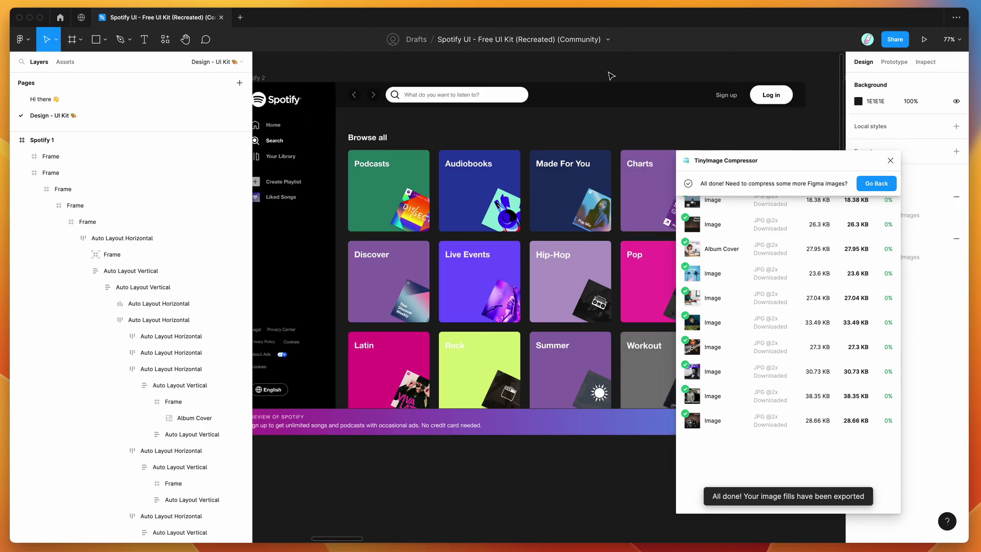
pyautogui.hscroll(-5, 434, 84)
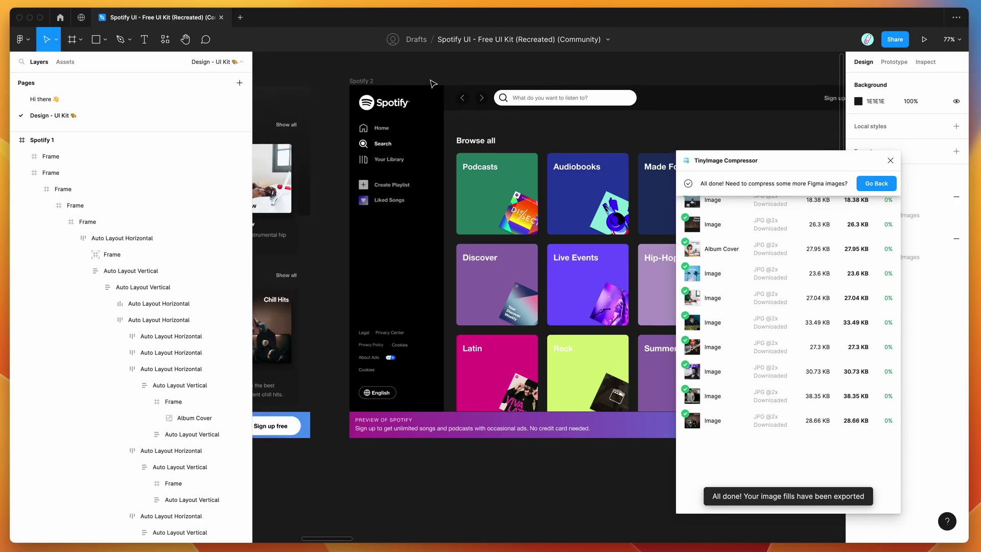
pyautogui.click(361, 80)
pyautogui.click(877, 183)
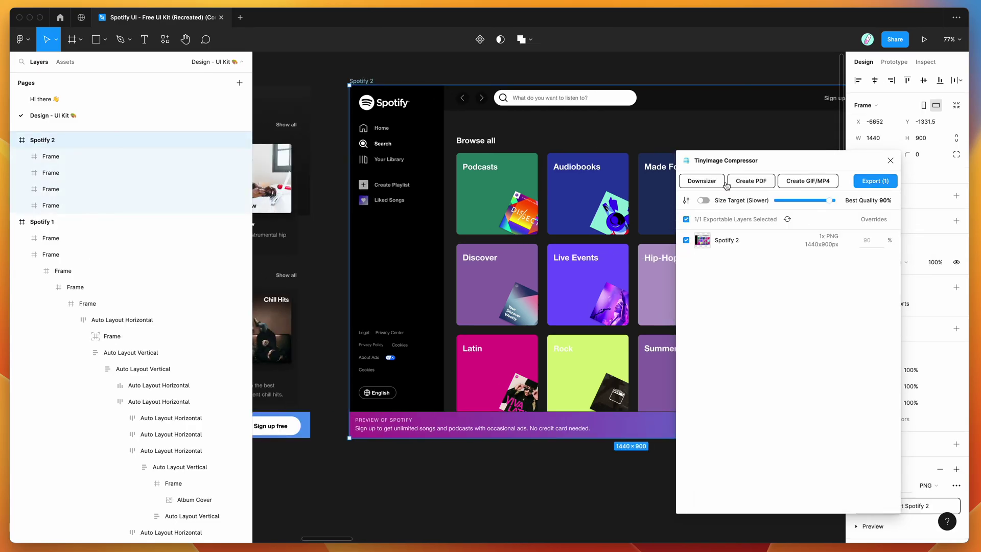
pyautogui.click(701, 182)
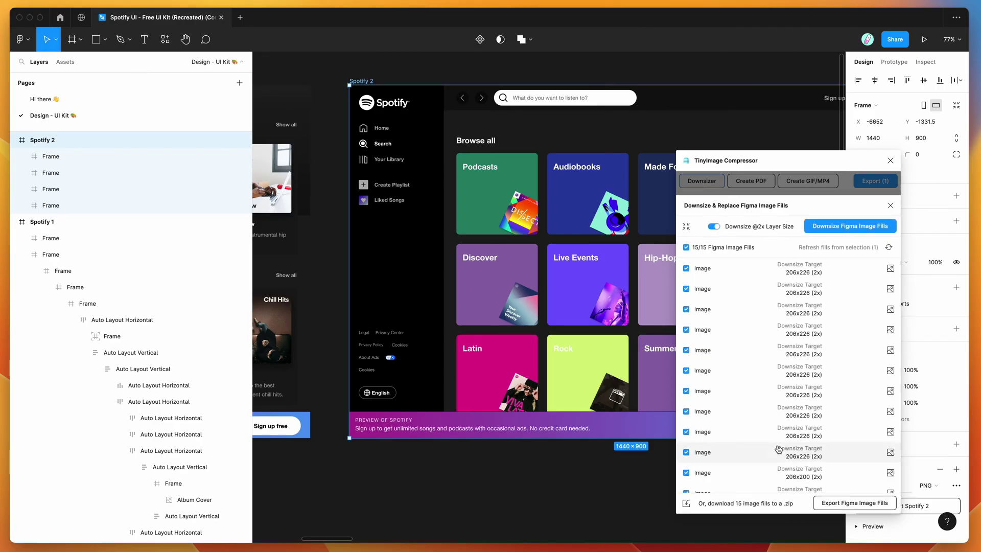
pyautogui.click(848, 504)
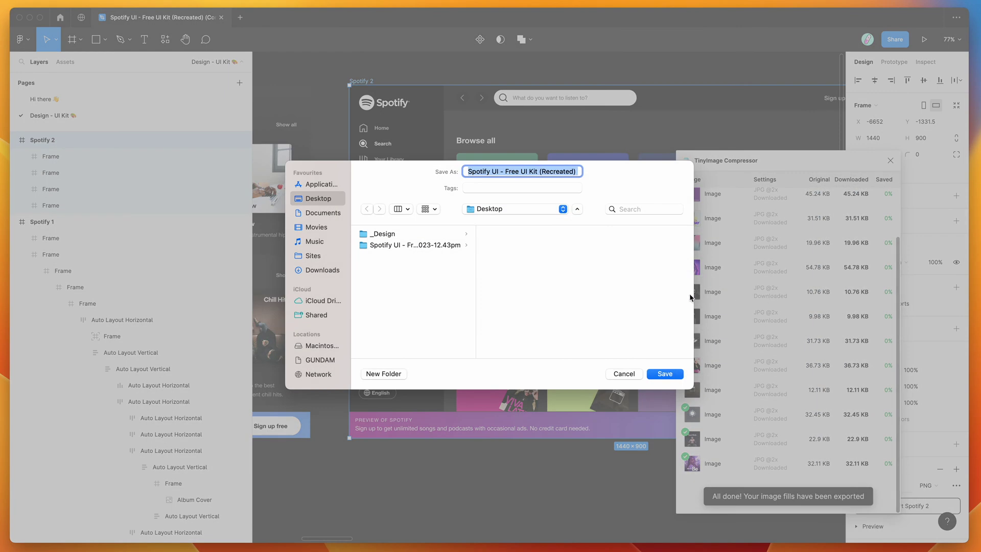
pyautogui.click(665, 373)
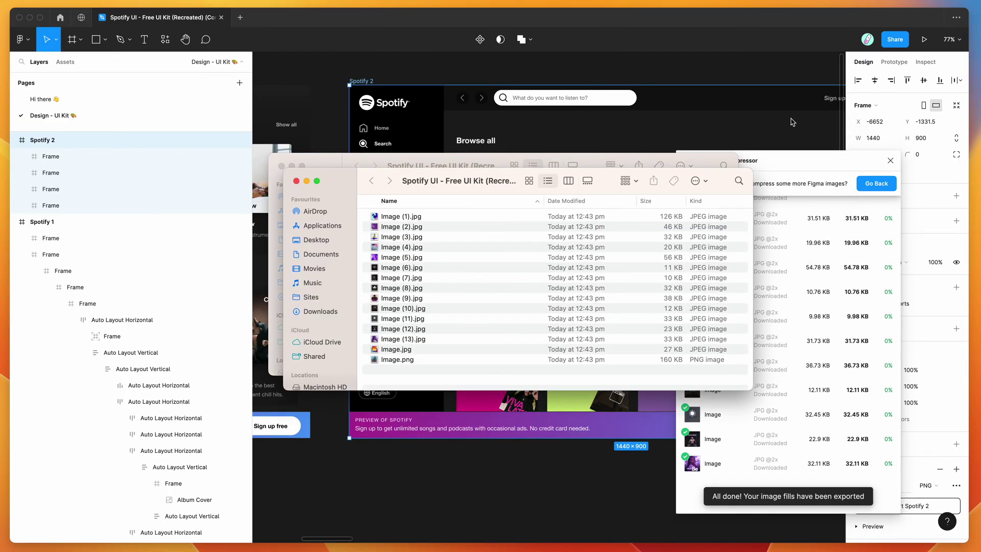
# Step: Quick Look through the exported images from Image (1).jpg down and back, then close the preview
pyautogui.click(434, 217)
pyautogui.press('space')
pyautogui.press('Down')
pyautogui.press('Down')
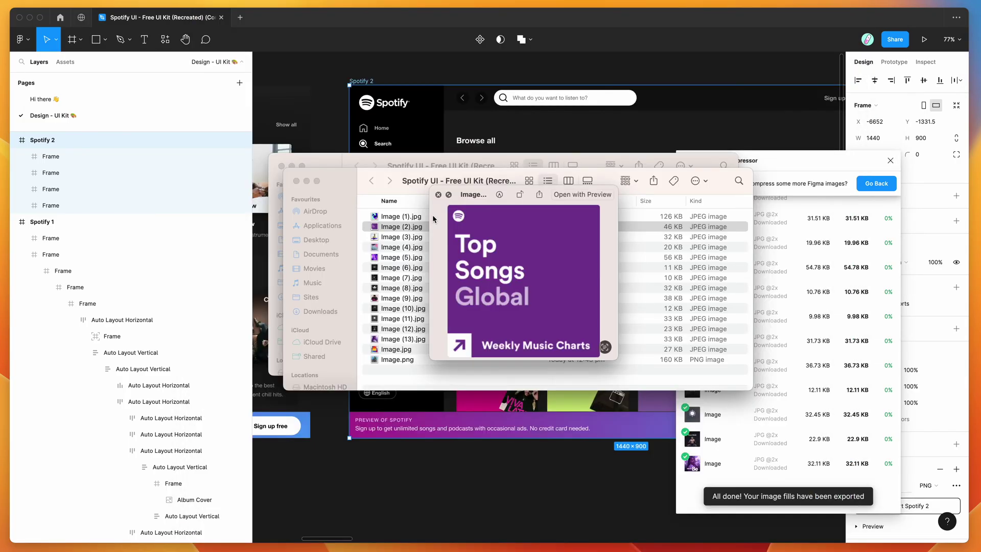
pyautogui.press('Down')
pyautogui.press('Down')
pyautogui.press('Down')
pyautogui.press('Down')
pyautogui.press('Down')
pyautogui.press('Down')
pyautogui.press('Down')
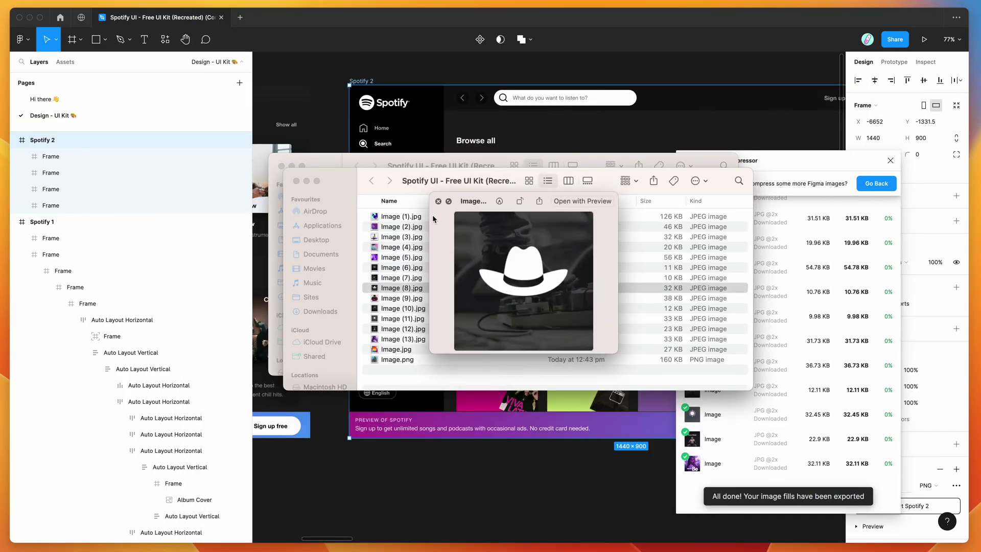
pyautogui.press('Down')
pyautogui.press('Down')
pyautogui.press('Down')
pyautogui.press('Down')
pyautogui.press('Down')
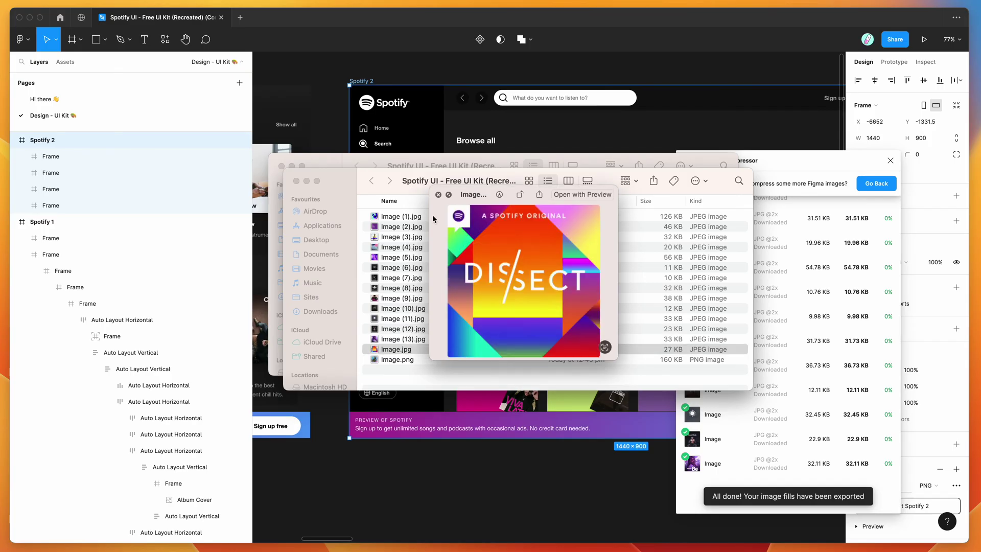
pyautogui.press('Up')
pyautogui.press('Up')
pyautogui.press('Up')
pyautogui.press('Up')
pyautogui.press('Up')
pyautogui.press('Up')
pyautogui.press('Up')
pyautogui.press('Up')
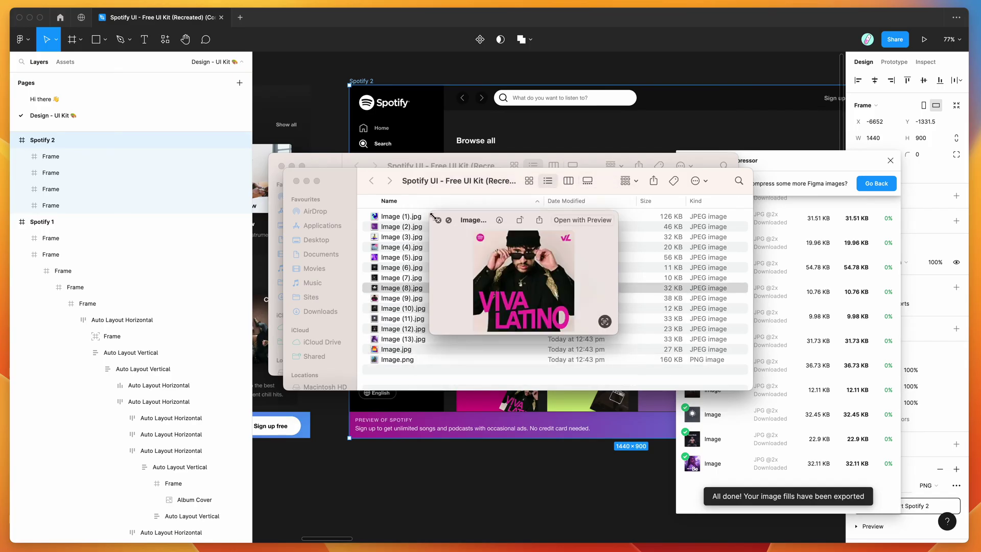
pyautogui.press('Up')
pyautogui.press('Up')
pyautogui.press('Up')
pyautogui.press('Up')
pyautogui.press('Up')
pyautogui.press('Up')
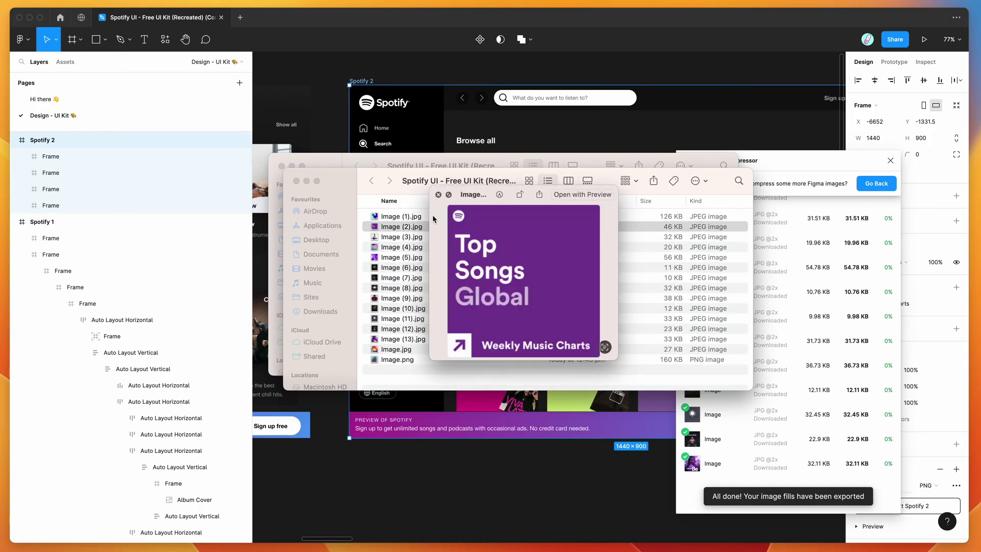
pyautogui.press('Down')
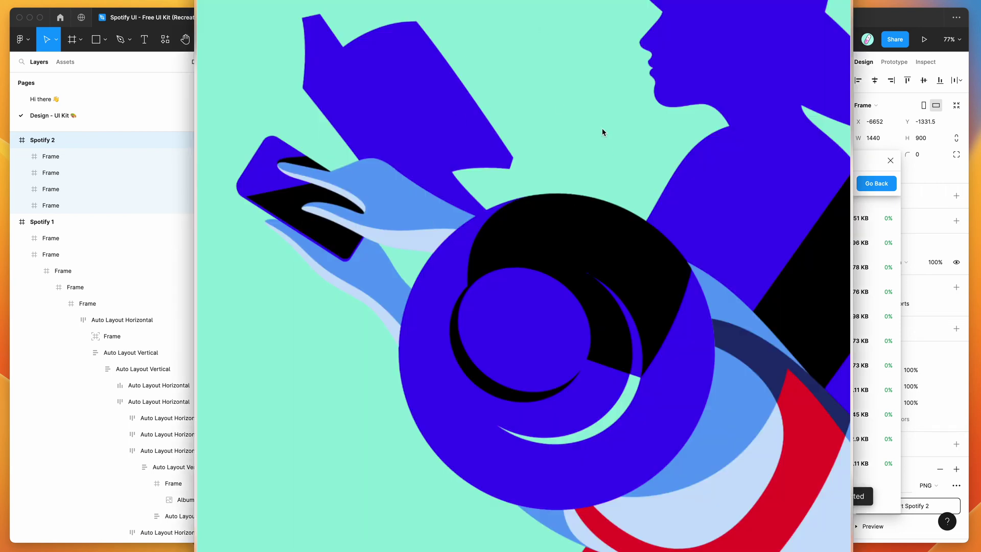
pyautogui.press('space')
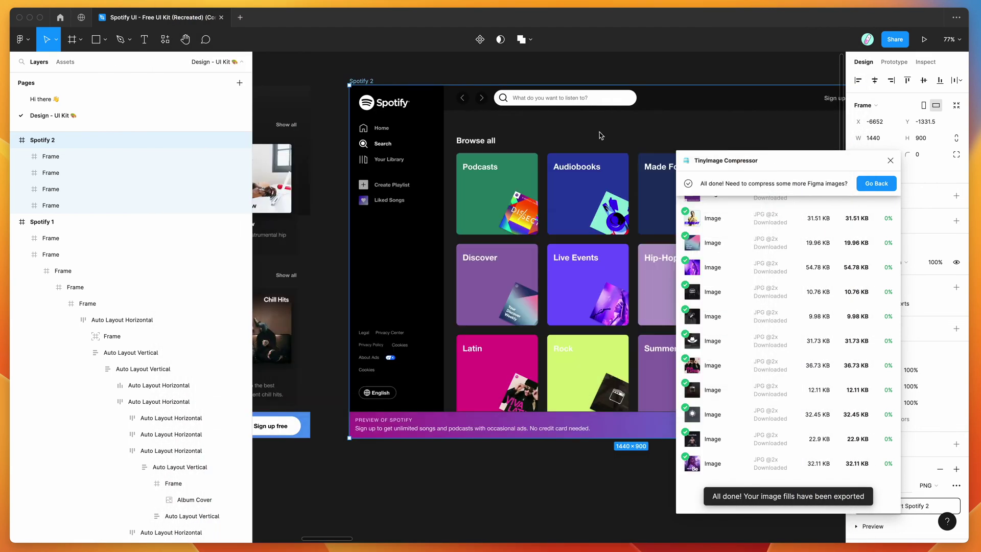
pyautogui.click(601, 135)
pyautogui.scroll(10, 473, 149)
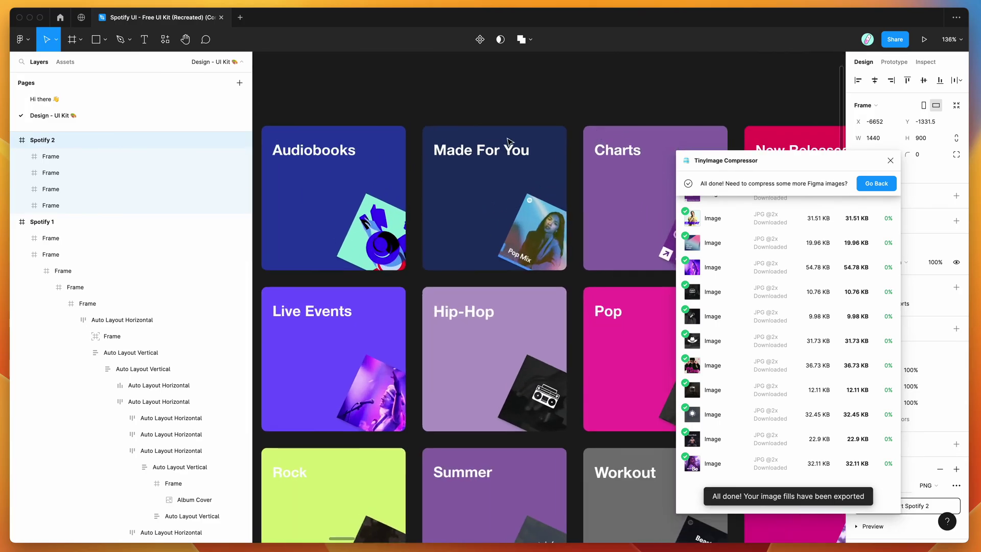
pyautogui.hscroll(-3, 460, 228)
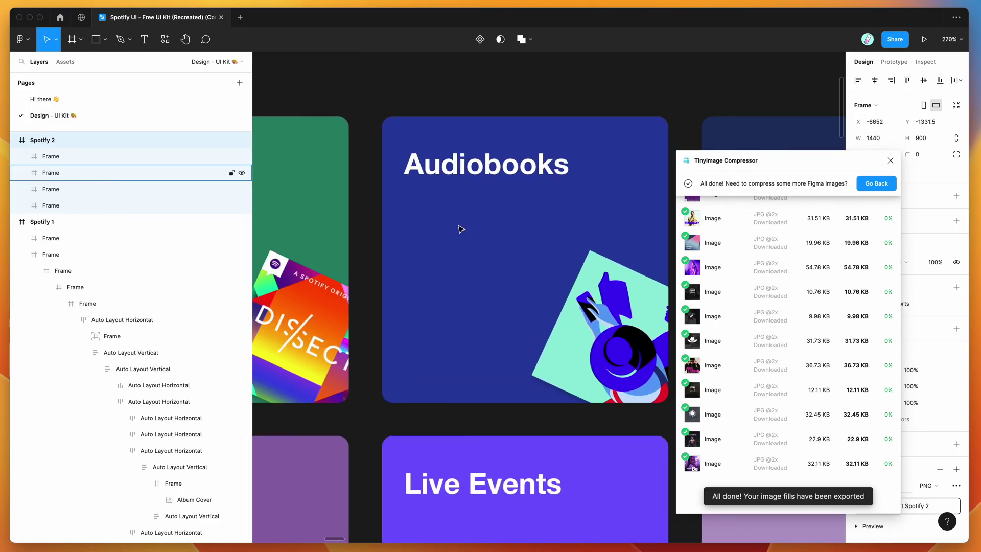
pyautogui.hscroll(5, 460, 228)
pyautogui.click(497, 281)
pyautogui.press('Return')
pyautogui.press('Return')
pyautogui.press('Return')
pyautogui.press('Return')
pyautogui.press('Return')
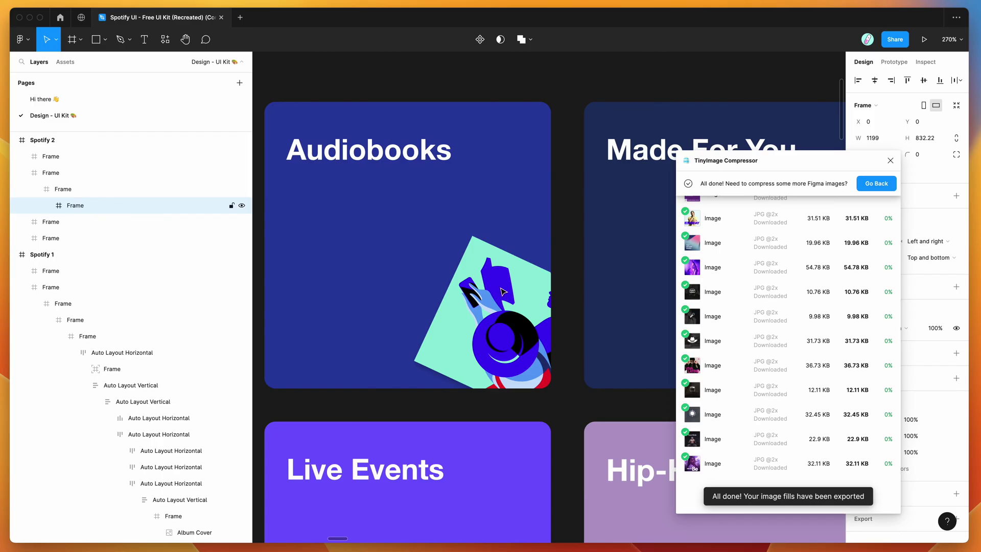
pyautogui.hscroll(2, 503, 293)
pyautogui.keyDown('super'); pyautogui.click(503, 292); pyautogui.keyUp('super')
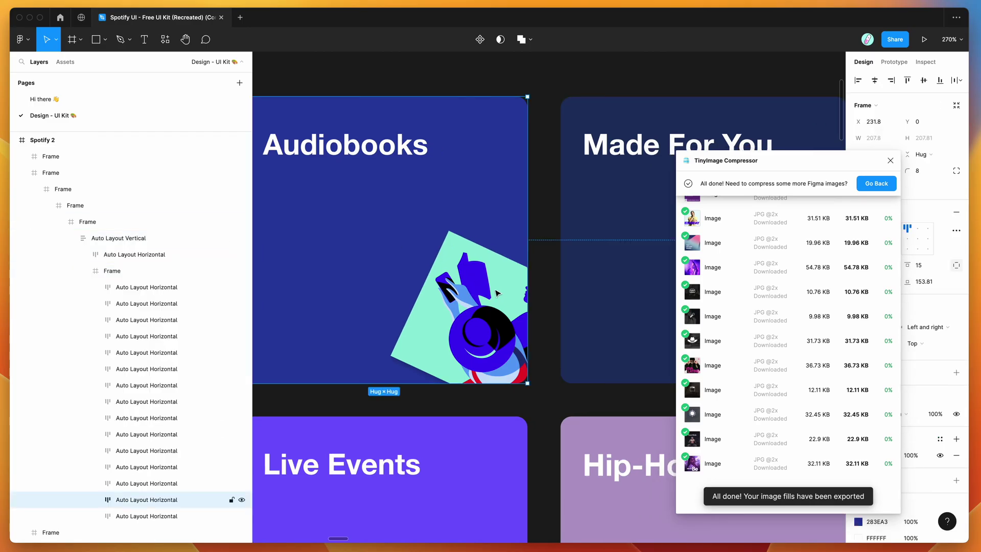
pyautogui.hscroll(2, 490, 286)
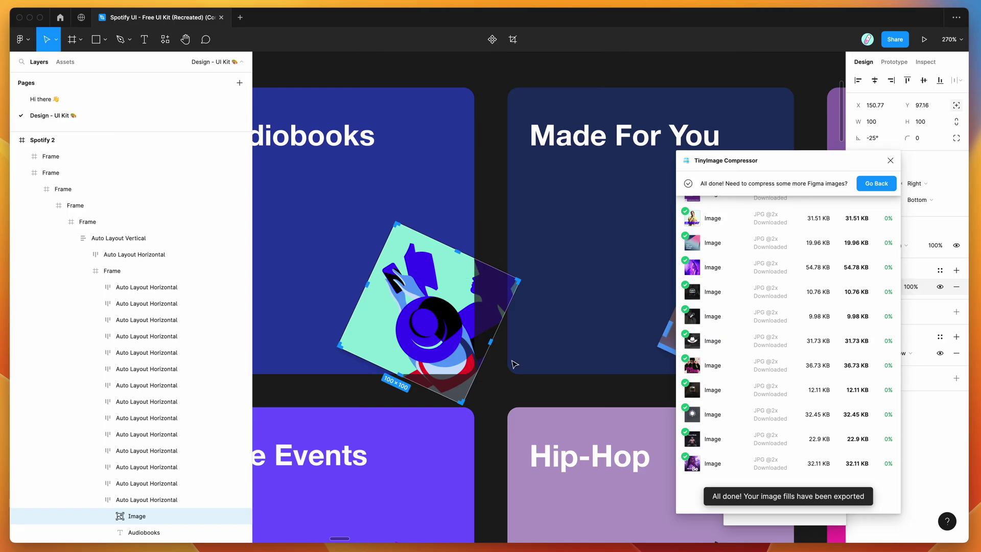
pyautogui.scroll(-3, 445, 307)
pyautogui.scroll(-2, 450, 254)
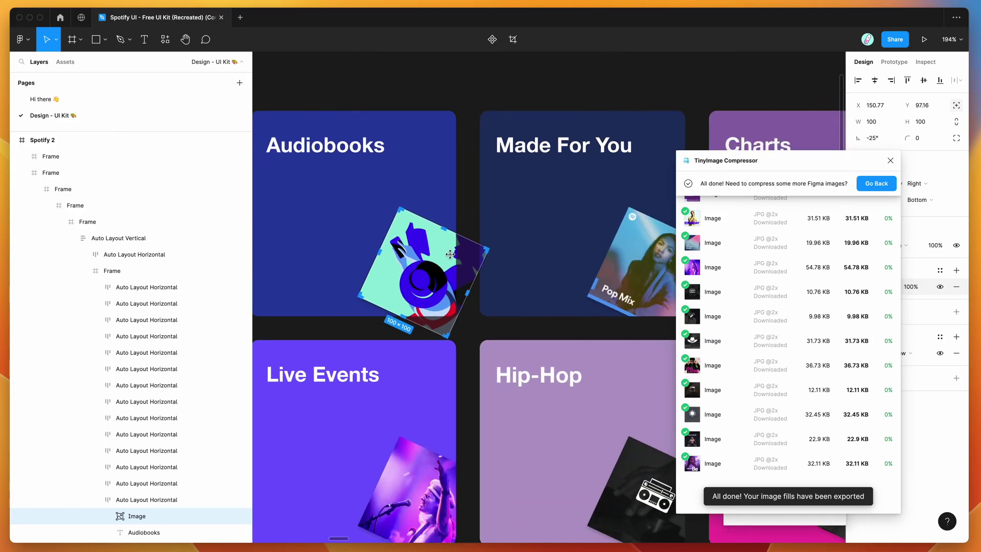
pyautogui.hscroll(2, 437, 242)
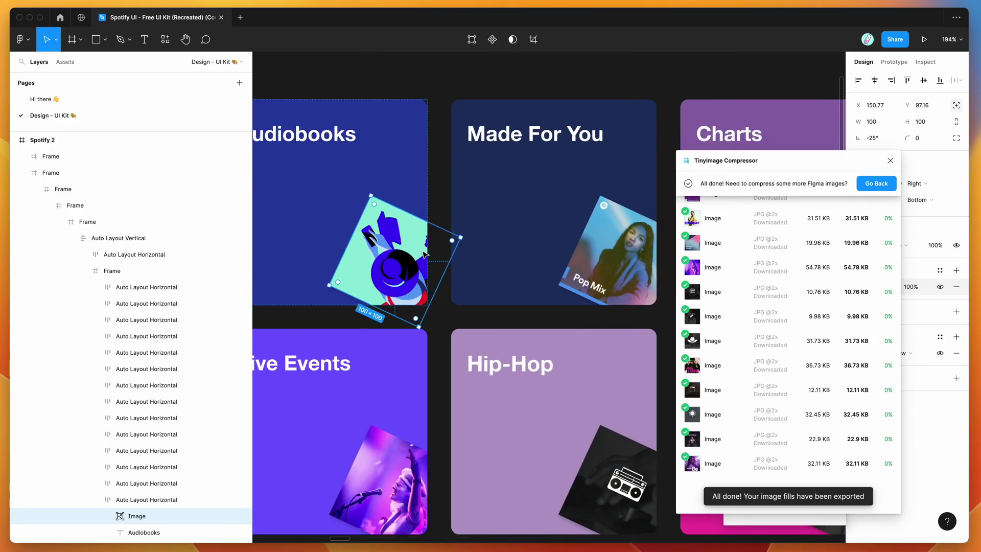
pyautogui.hscroll(2, 415, 266)
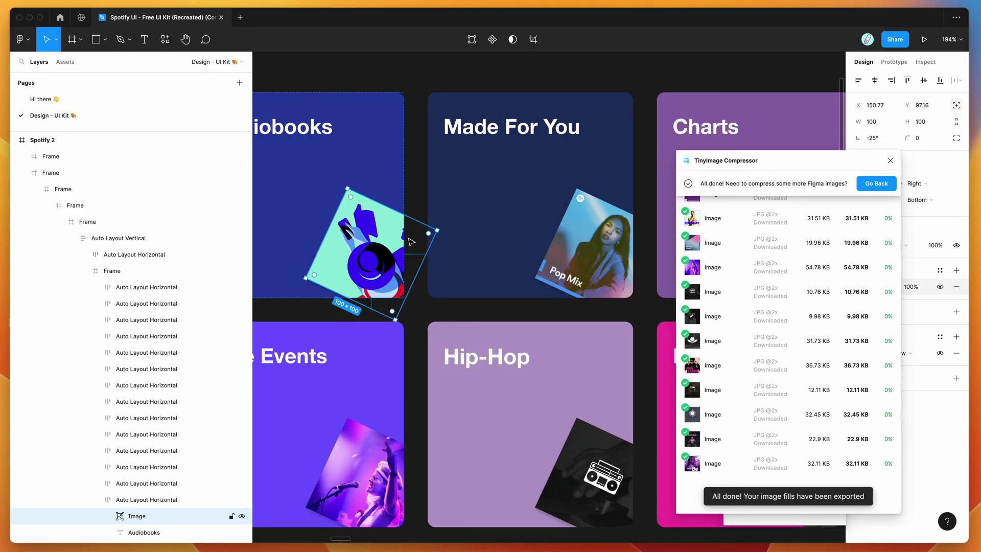
pyautogui.scroll(-2, 386, 246)
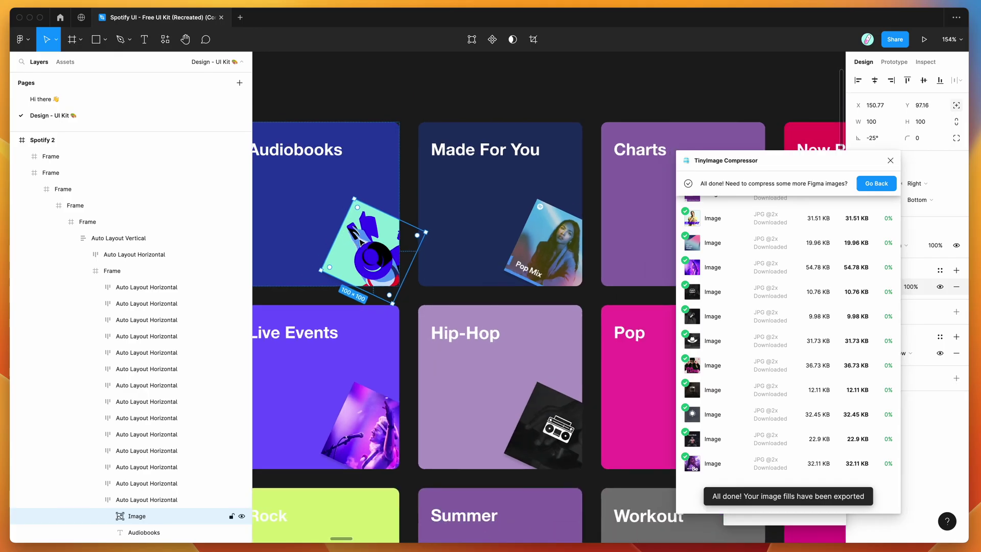
pyautogui.click(423, 130)
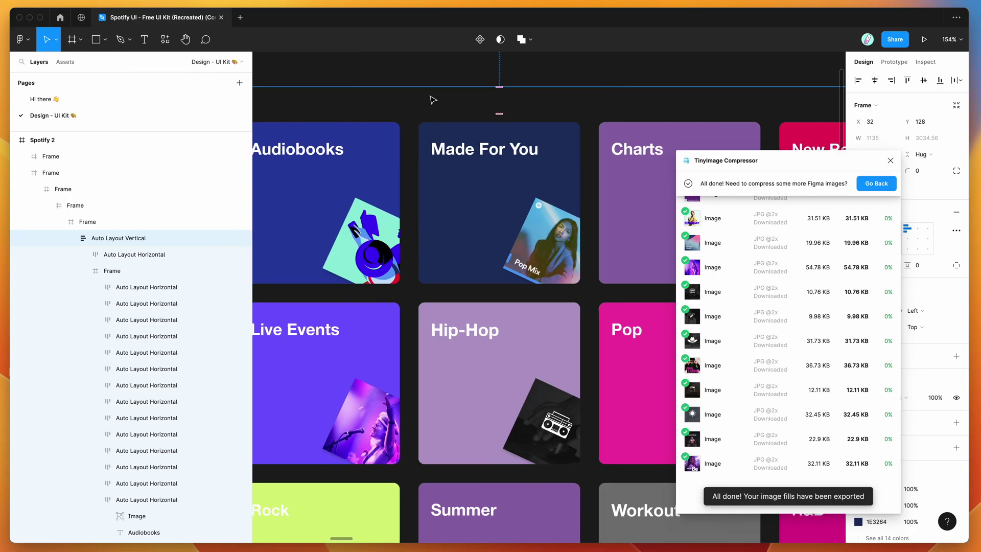
pyautogui.scroll(-5, 431, 99)
pyautogui.doubleClick(350, 171)
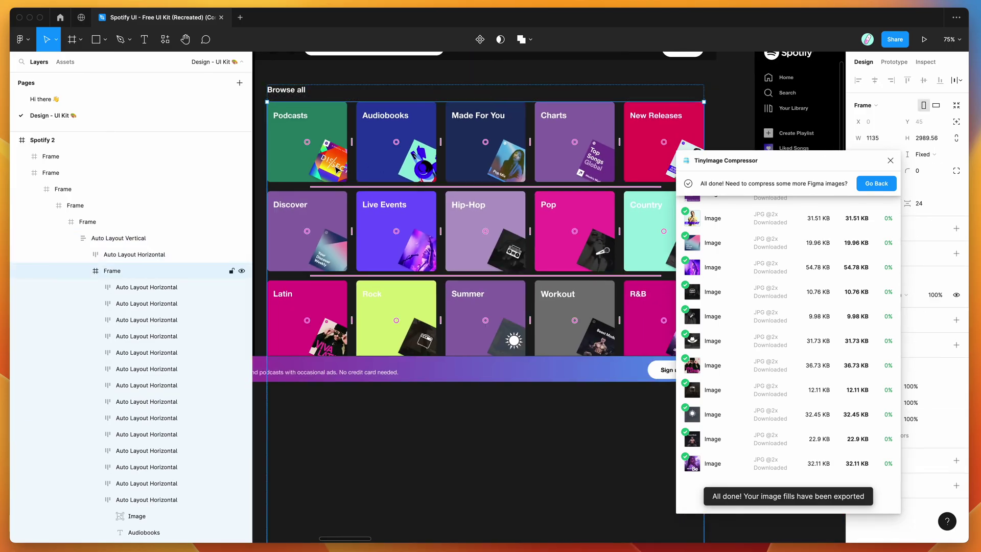
pyautogui.doubleClick(334, 170)
pyautogui.doubleClick(332, 170)
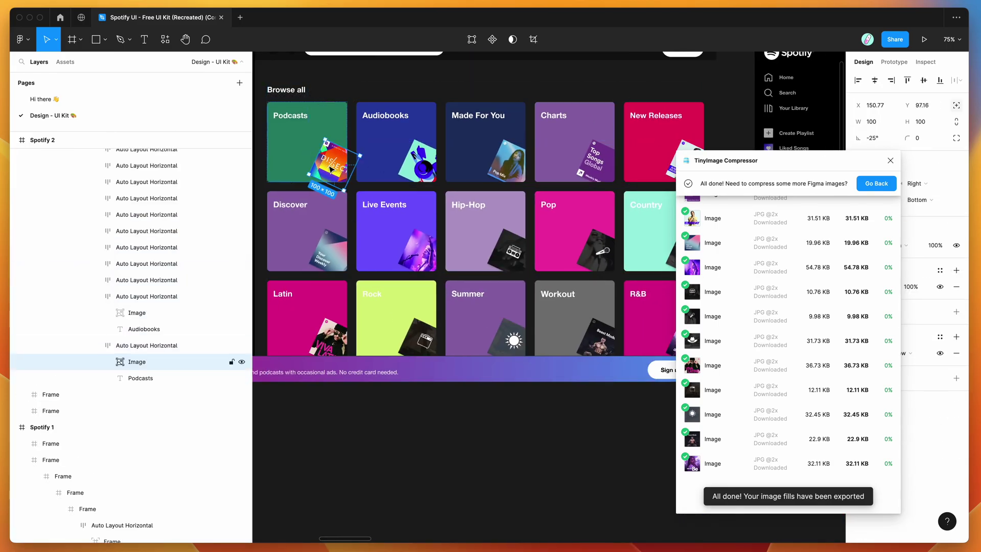
pyautogui.click(513, 165)
pyautogui.click(606, 170)
pyautogui.hscroll(2, 607, 170)
pyautogui.click(607, 170)
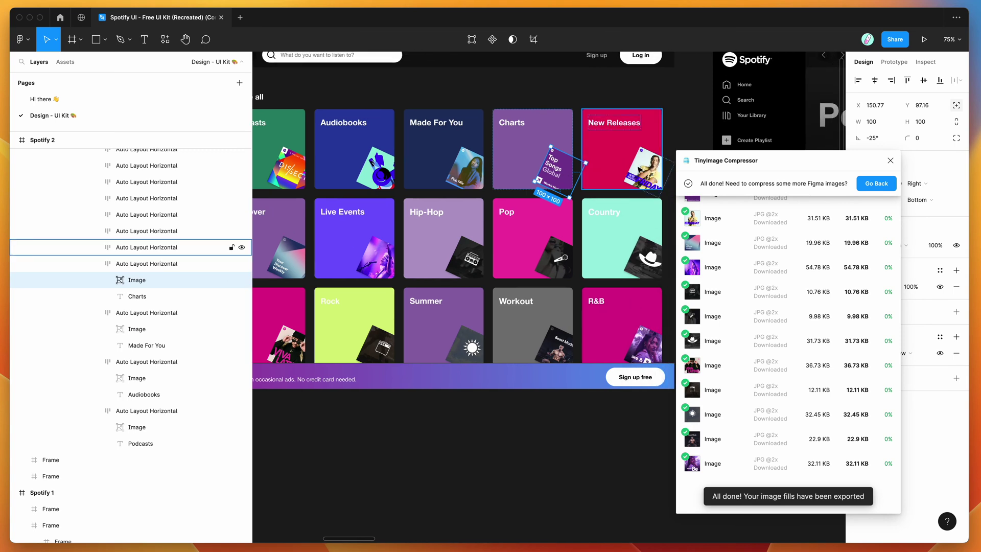
pyautogui.scroll(-3, 639, 171)
pyautogui.scroll(3, 629, 128)
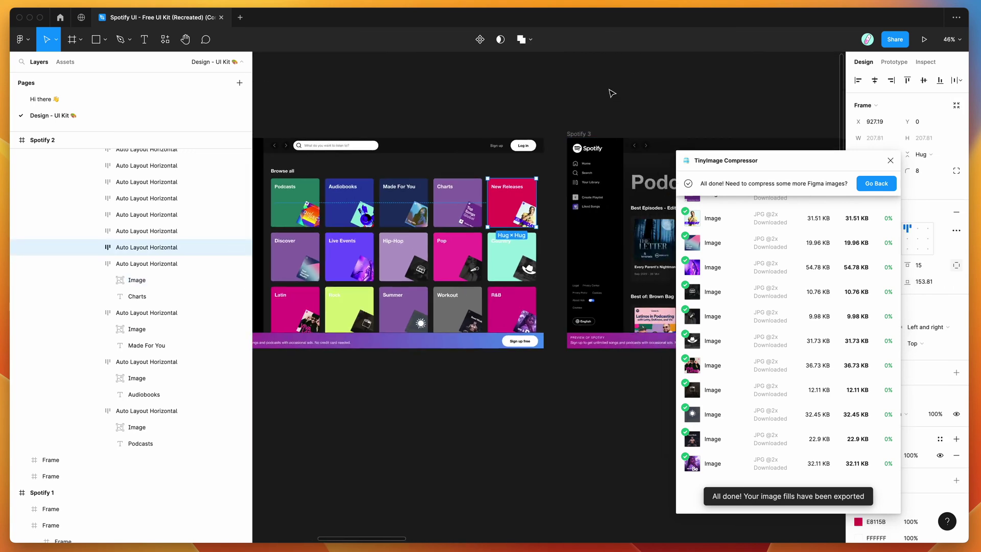
pyautogui.click(613, 92)
# Step: Return the compressor to its main view, move it up, and reload all page image fills in the Downsizer
pyautogui.hscroll(2, 628, 97)
pyautogui.click(877, 185)
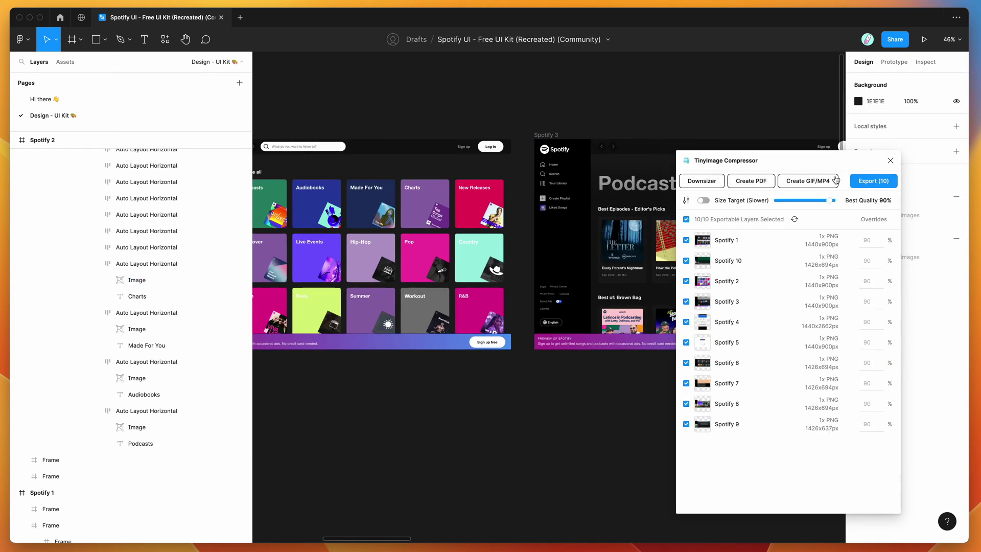
pyautogui.hscroll(2, 710, 111)
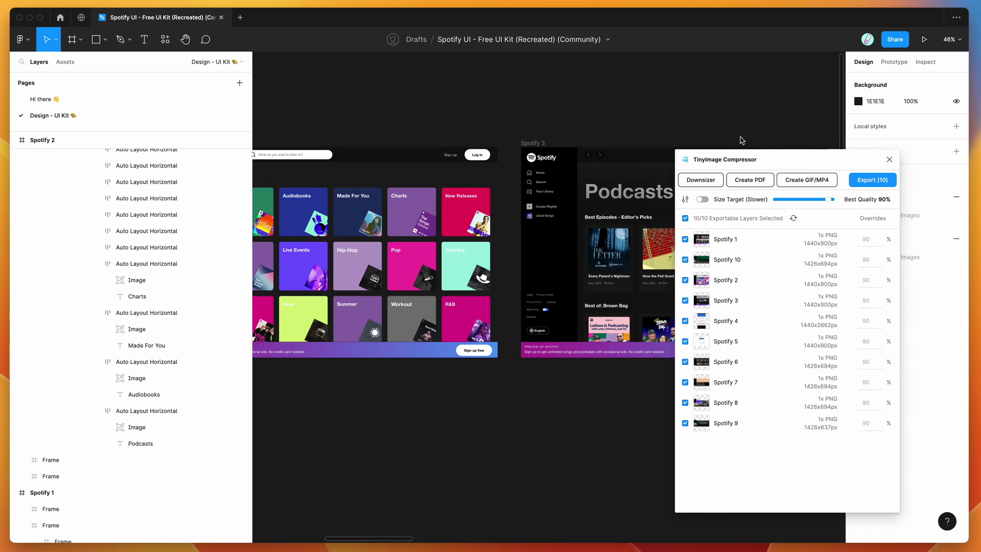
pyautogui.moveTo(761, 166); pyautogui.dragTo(731, 115)
pyautogui.click(676, 131)
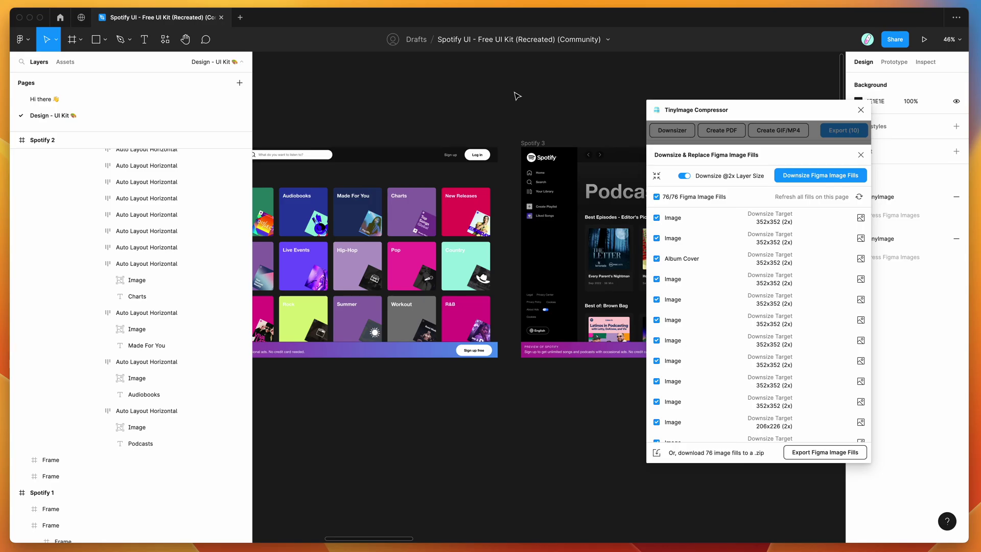
pyautogui.click(538, 144)
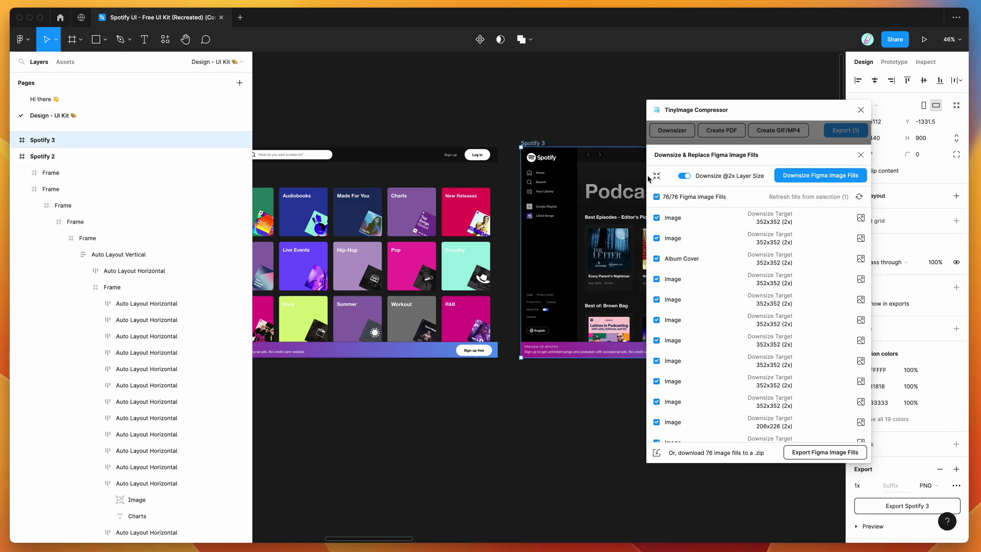
pyautogui.click(500, 97)
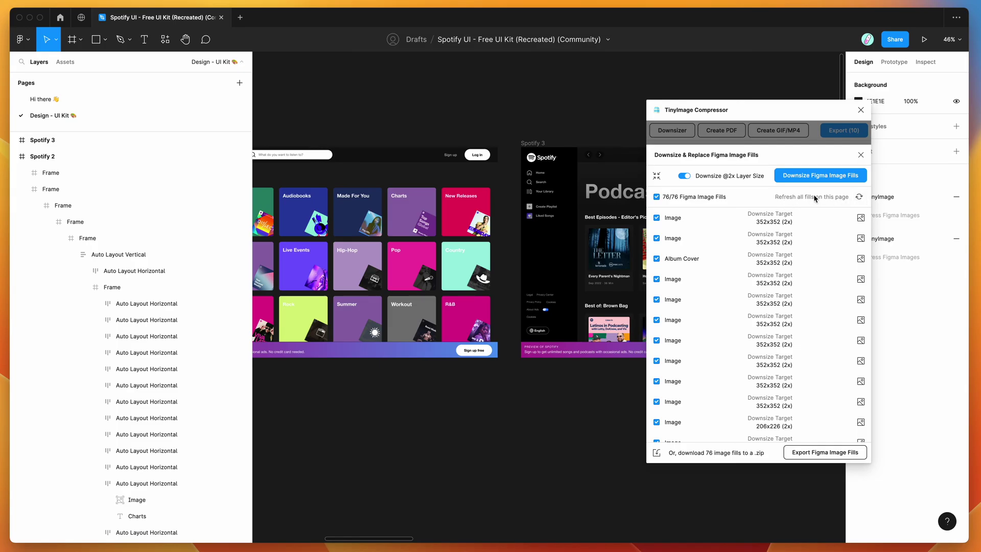
pyautogui.click(860, 198)
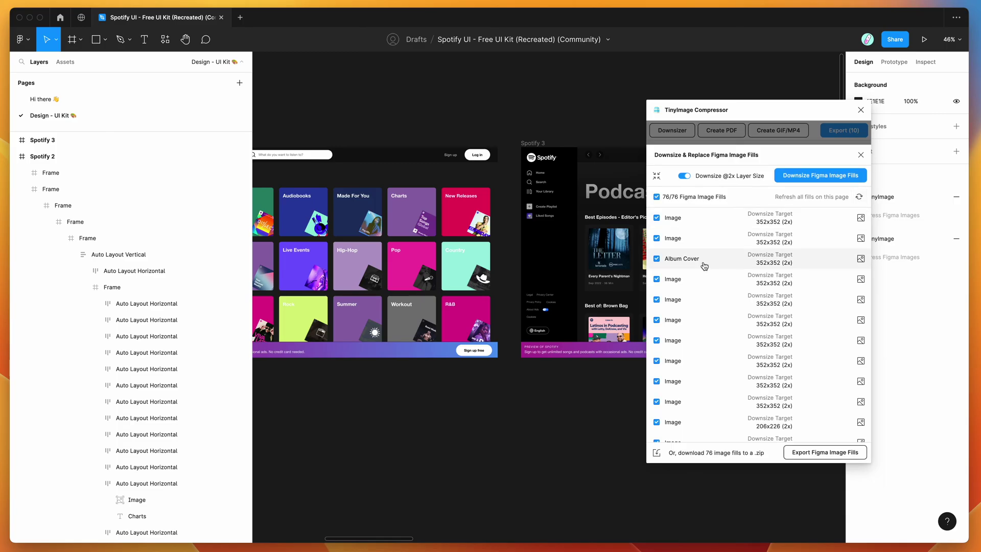
# Step: Toggle individual fill checkboxes, then tick the master box to select all 76 fills
pyautogui.click(657, 197)
pyautogui.click(658, 238)
pyautogui.click(657, 259)
pyautogui.click(658, 299)
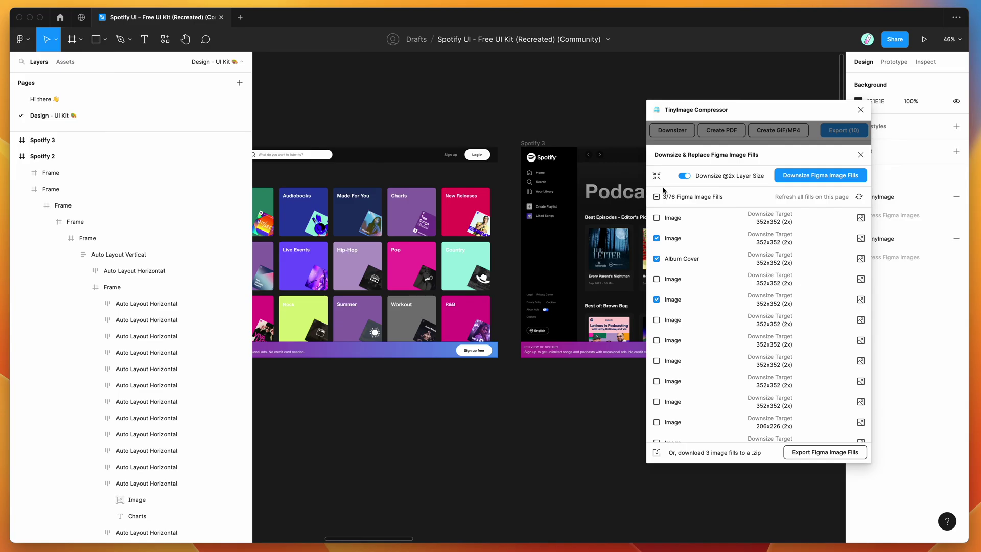
pyautogui.click(657, 198)
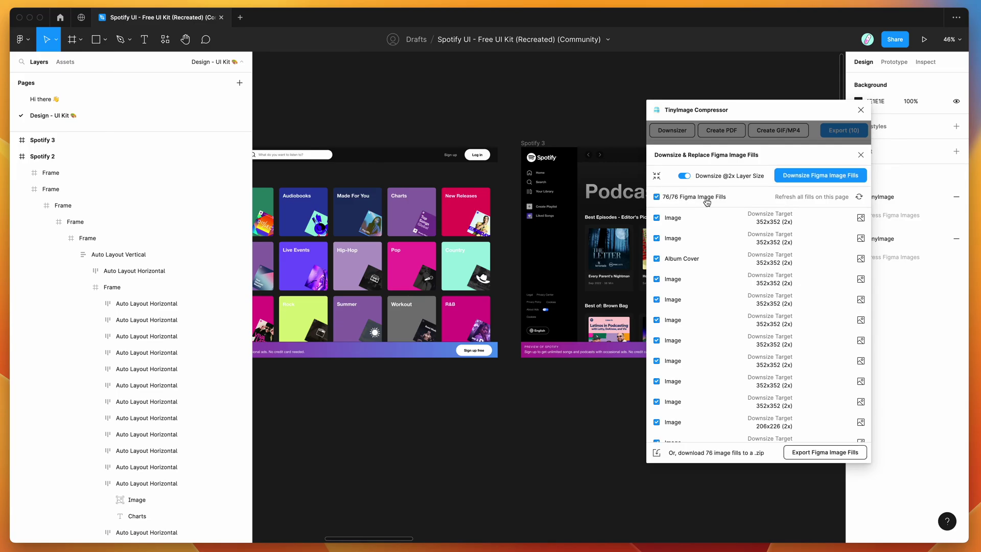
# Step: Download all 76 image fills as a zip and save it to the Desktop
pyautogui.click(815, 453)
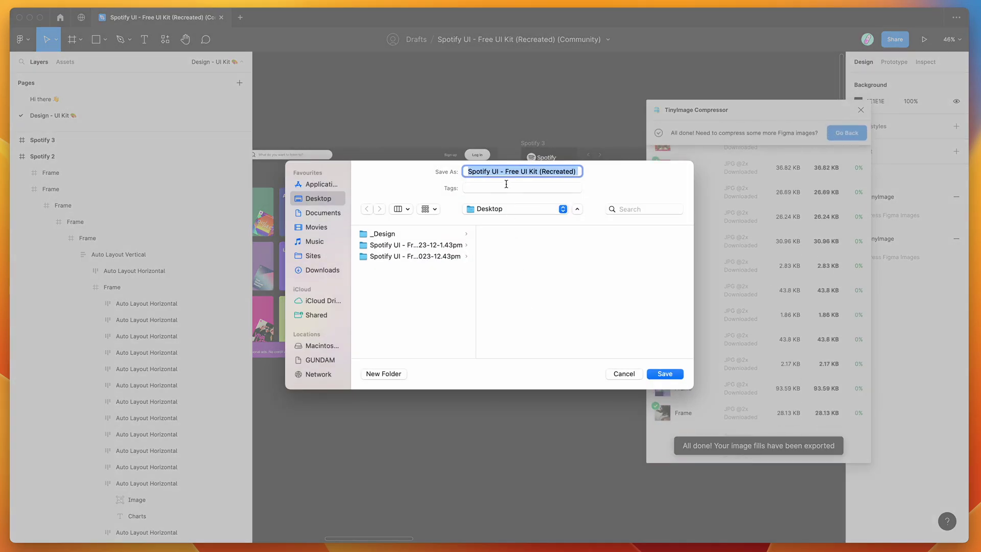
pyautogui.click(665, 373)
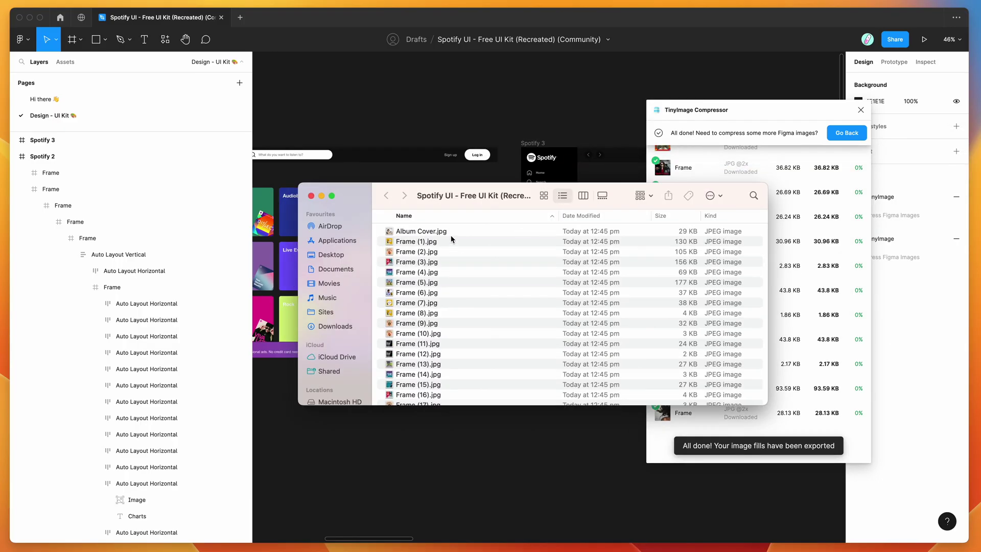
# Step: Quick Look Album Cover.jpg and the next image, moving the preview window aside
pyautogui.scroll(-10, 450, 238)
pyautogui.scroll(10, 451, 239)
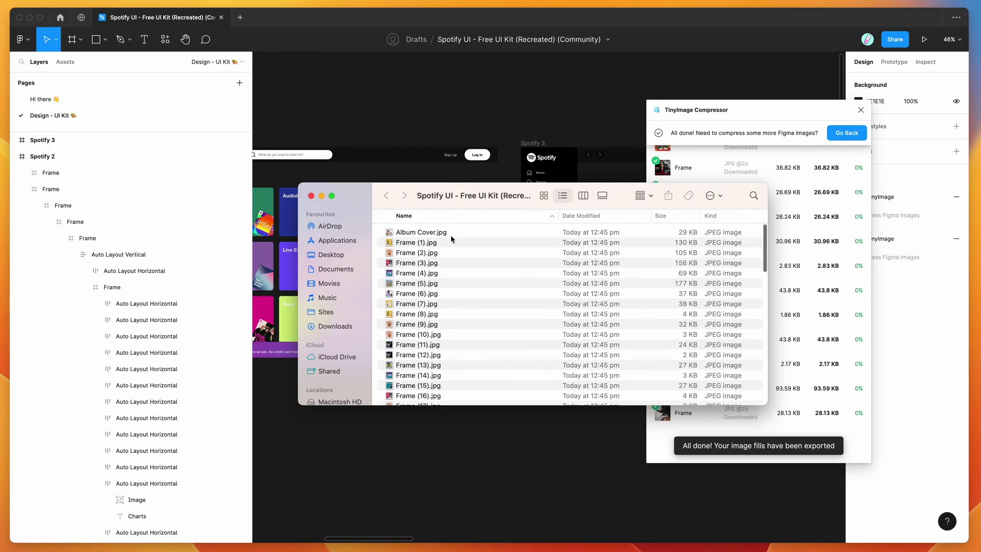
pyautogui.click(450, 235)
pyautogui.press('space')
pyautogui.press('Down')
pyautogui.press('Down')
pyautogui.press('Down')
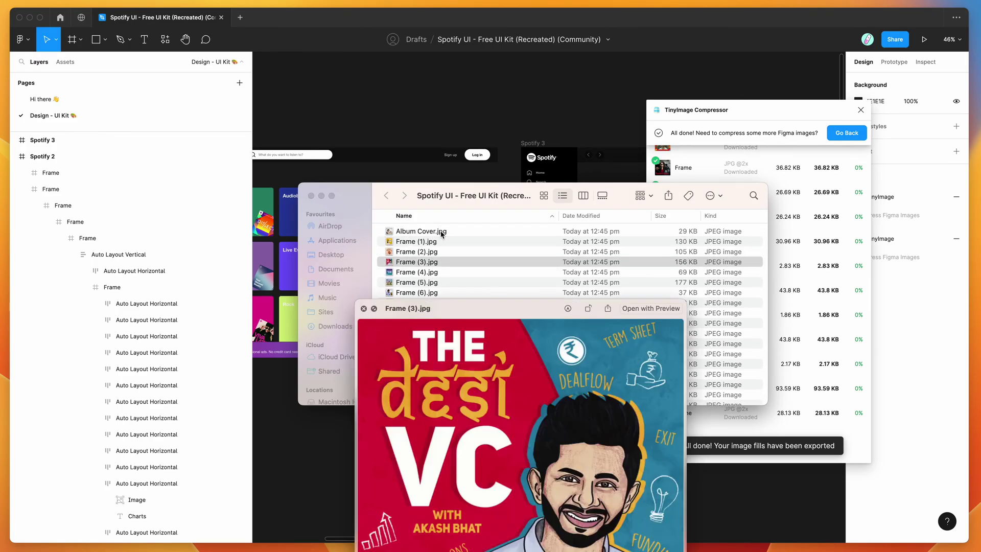
pyautogui.moveTo(480, 309); pyautogui.dragTo(363, 69)
# Step: Preview the Frame and Image files in turn down to Image.png
pyautogui.press('Down')
pyautogui.press('Down')
pyautogui.press('Down')
pyautogui.press('Down')
pyautogui.press('Down')
pyautogui.press('Down')
pyautogui.press('Down')
pyautogui.press('Down')
pyautogui.press('Down')
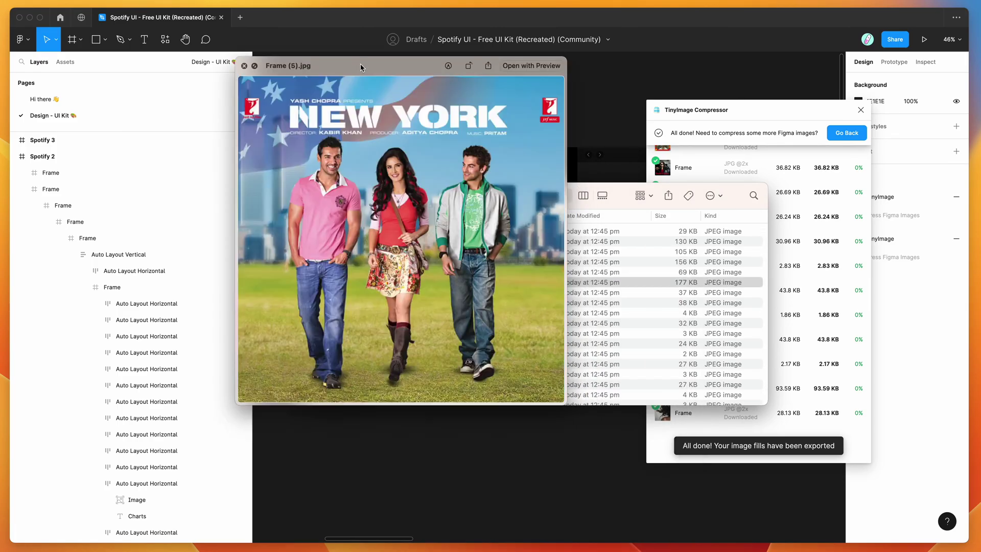
pyautogui.press('Down')
pyautogui.press('Down')
pyautogui.press('Down')
pyautogui.press('Down')
pyautogui.press('Down')
pyautogui.press('Down')
pyautogui.press('Down')
pyautogui.press('Down')
pyautogui.press('Down')
pyautogui.press('Down')
pyautogui.press('Down')
pyautogui.press('Down')
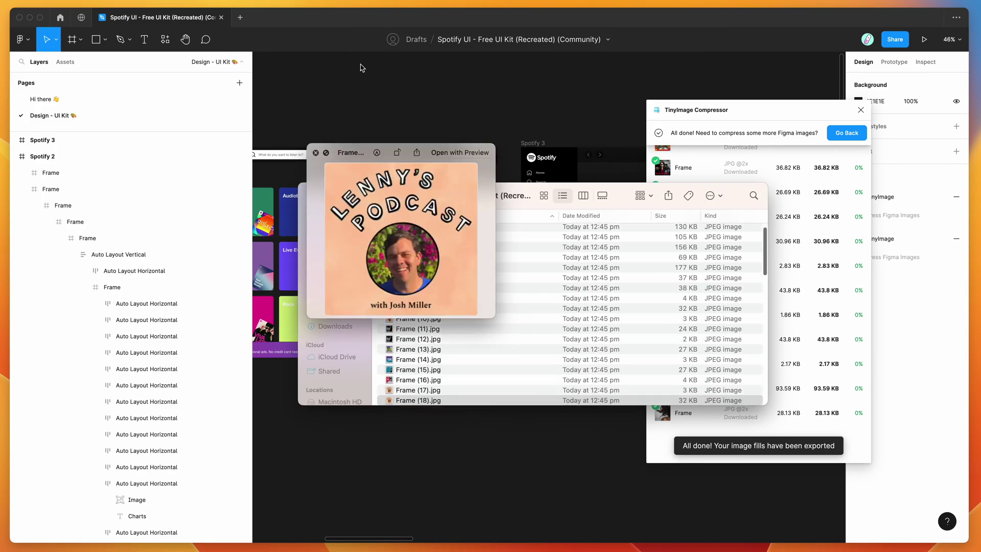
pyautogui.press('Down')
pyautogui.press('Down')
pyautogui.press('Down')
pyautogui.press('Down')
pyautogui.press('Down')
pyautogui.press('Down')
pyautogui.press('Down')
pyautogui.press('Down')
pyautogui.press('Down')
pyautogui.press('Down')
pyautogui.press('Down')
pyautogui.press('Down')
pyautogui.press('Down')
pyautogui.press('Down')
pyautogui.press('Down')
pyautogui.press('Down')
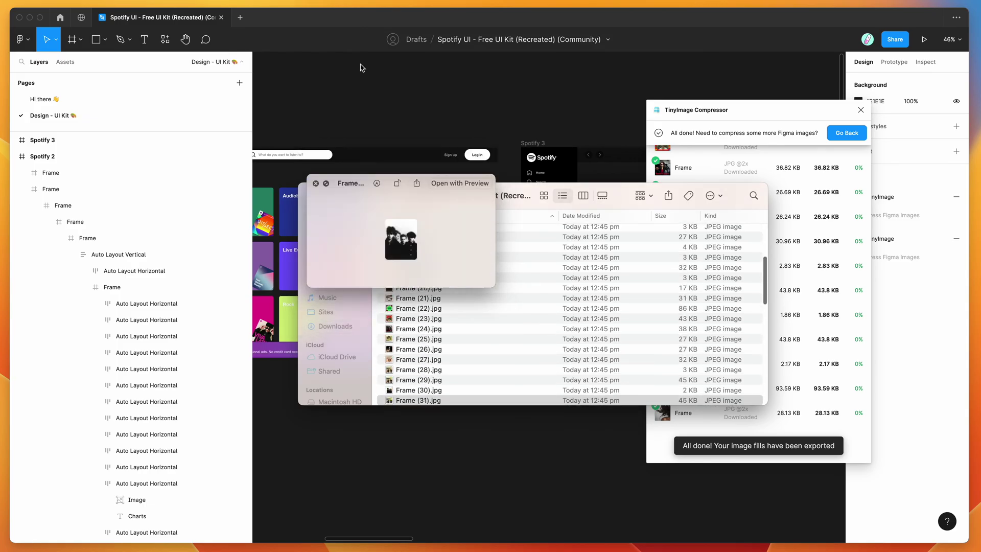
pyautogui.press('Down')
pyautogui.press('Down')
pyautogui.press('Down')
pyautogui.press('Down')
pyautogui.press('Down')
pyautogui.press('Down')
pyautogui.press('Down')
pyautogui.press('Down')
pyautogui.press('Down')
pyautogui.press('Down')
pyautogui.press('Down')
pyautogui.press('Down')
pyautogui.press('Down')
pyautogui.press('Down')
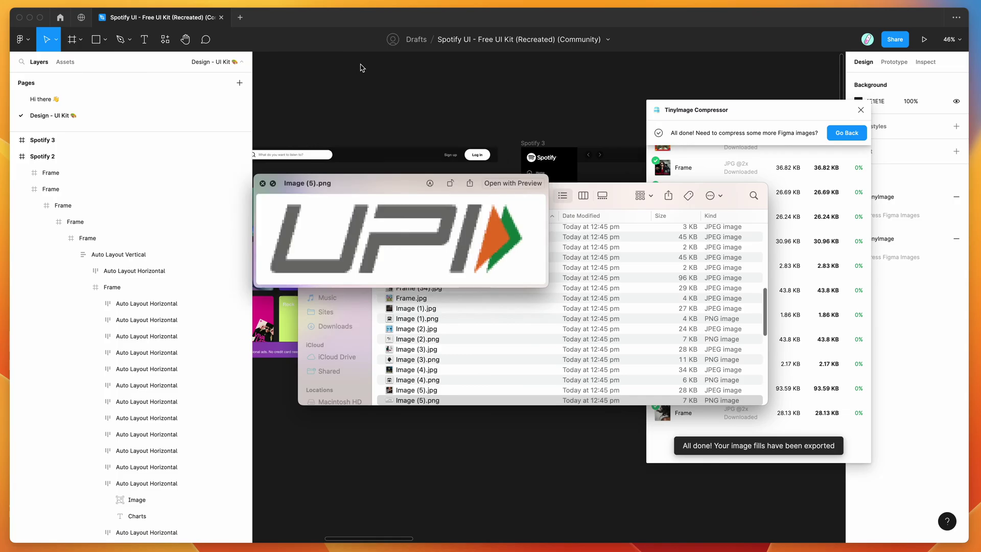
pyautogui.press('Down')
pyautogui.press('Down')
pyautogui.press('Down')
pyautogui.press('Down')
pyautogui.press('Down')
pyautogui.press('Down')
pyautogui.press('Down')
pyautogui.press('Down')
pyautogui.press('Down')
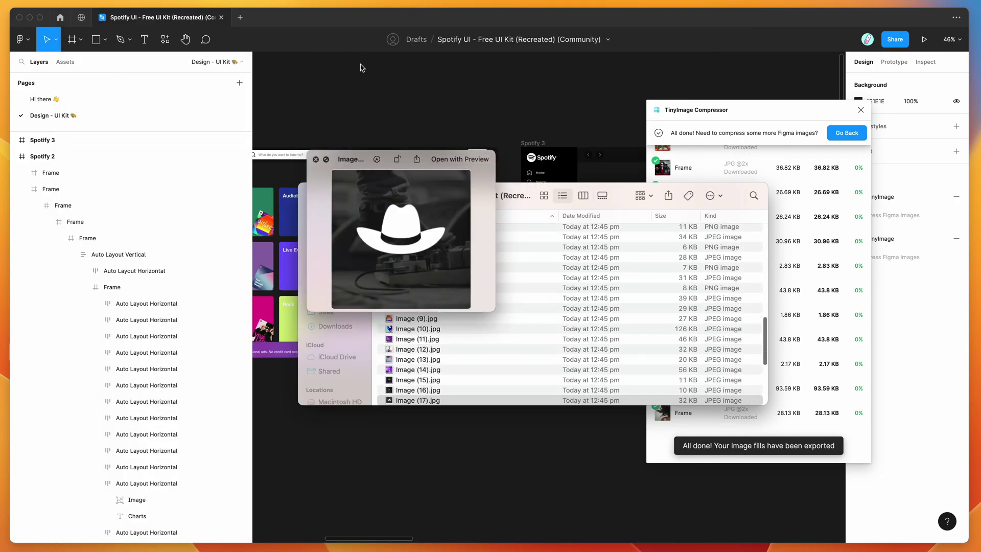
pyautogui.press('Down')
pyautogui.press('Down')
pyautogui.press('Down')
pyautogui.press('Down')
pyautogui.press('Down')
pyautogui.press('Down')
pyautogui.press('Down')
pyautogui.press('Down')
pyautogui.press('Down')
pyautogui.press('Down')
pyautogui.press('Down')
pyautogui.press('Down')
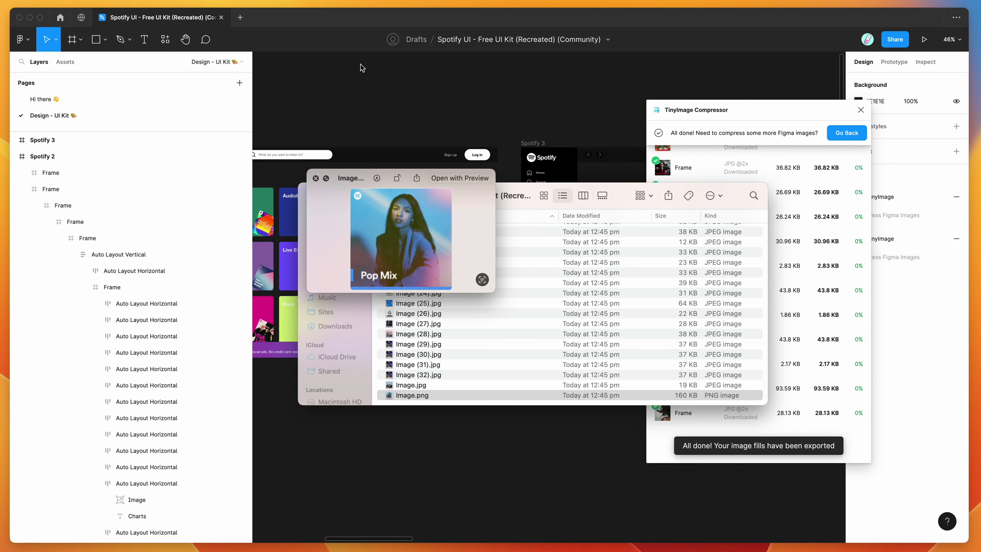
# Step: Step back to Image (22).jpg, then close Quick Look and the export folder
pyautogui.press('Up')
pyautogui.press('Up')
pyautogui.press('Up')
pyautogui.press('Up')
pyautogui.press('Up')
pyautogui.press('Up')
pyautogui.press('Up')
pyautogui.press('Up')
pyautogui.press('Up')
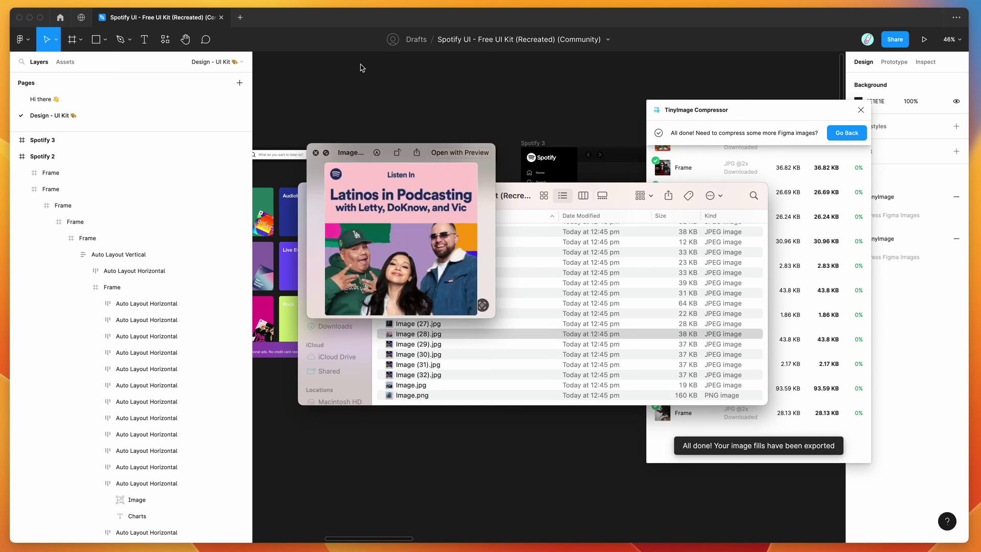
pyautogui.press('Up')
pyautogui.press('Up')
pyautogui.press('Up')
pyautogui.press('space')
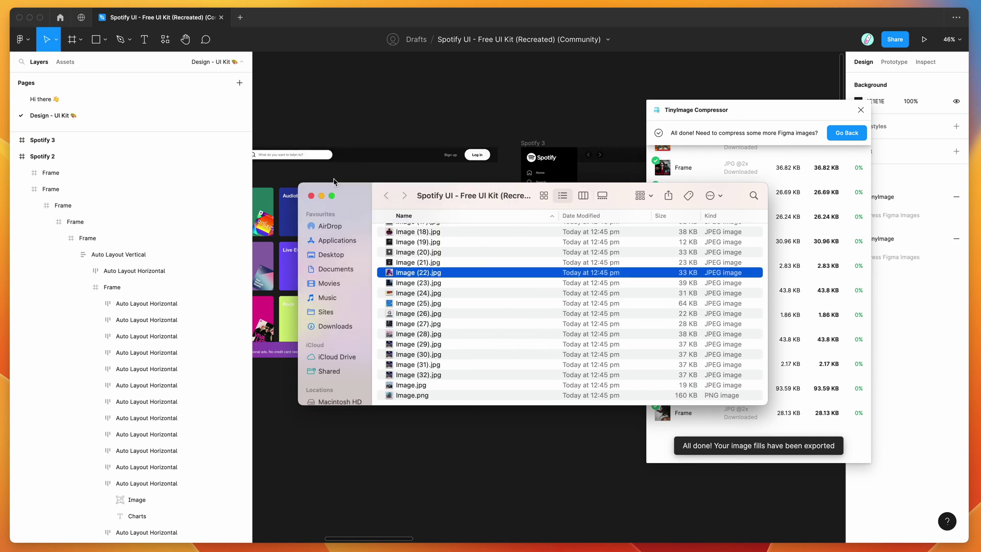
pyautogui.click(312, 197)
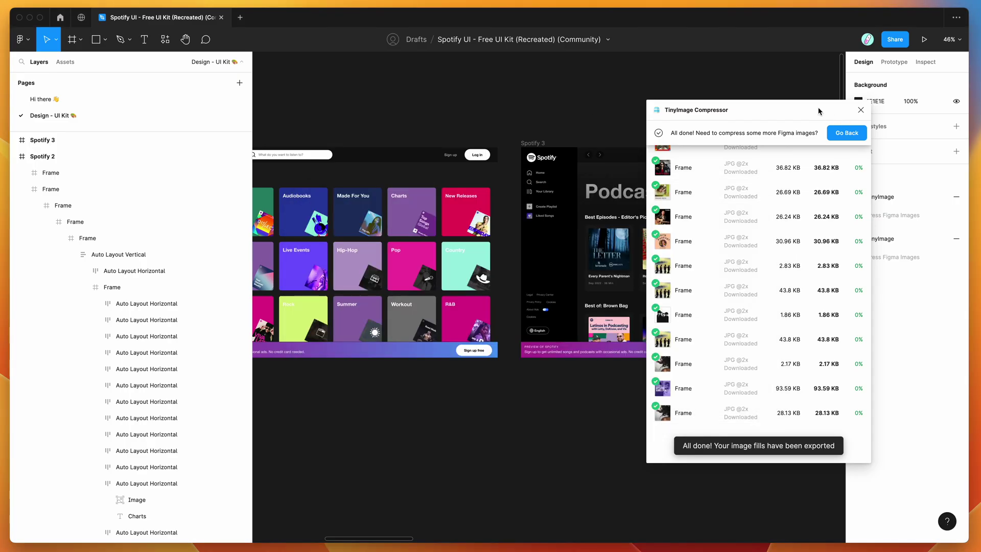
# Step: Move the TinyImage Compressor window left and show the CSS code view
pyautogui.moveTo(818, 111); pyautogui.dragTo(750, 111)
pyautogui.click(926, 62)
pyautogui.hscroll(-10, 423, 174)
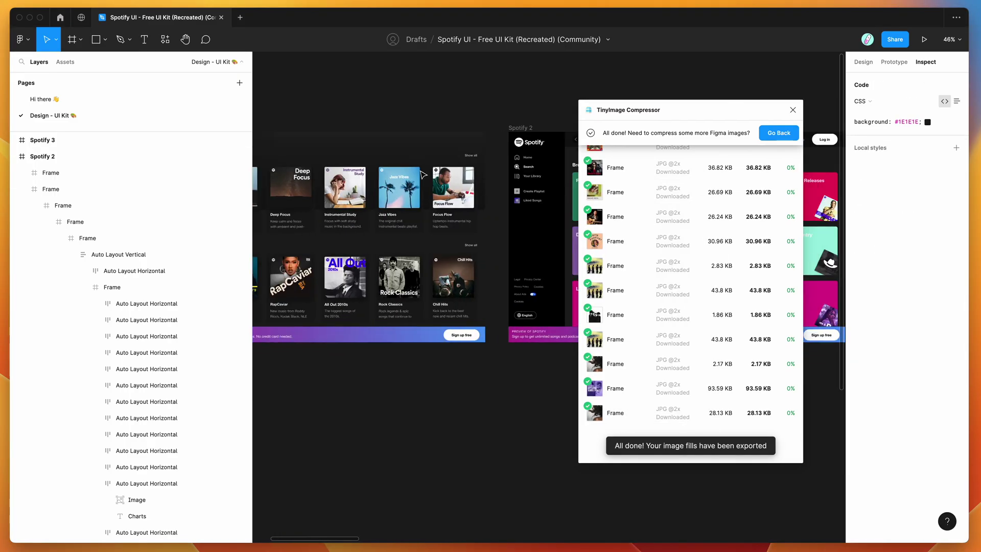
pyautogui.scroll(10, 423, 175)
# Step: Drill down through the playlist cards' nested layers to the Focus Flow cover image frame
pyautogui.click(495, 181)
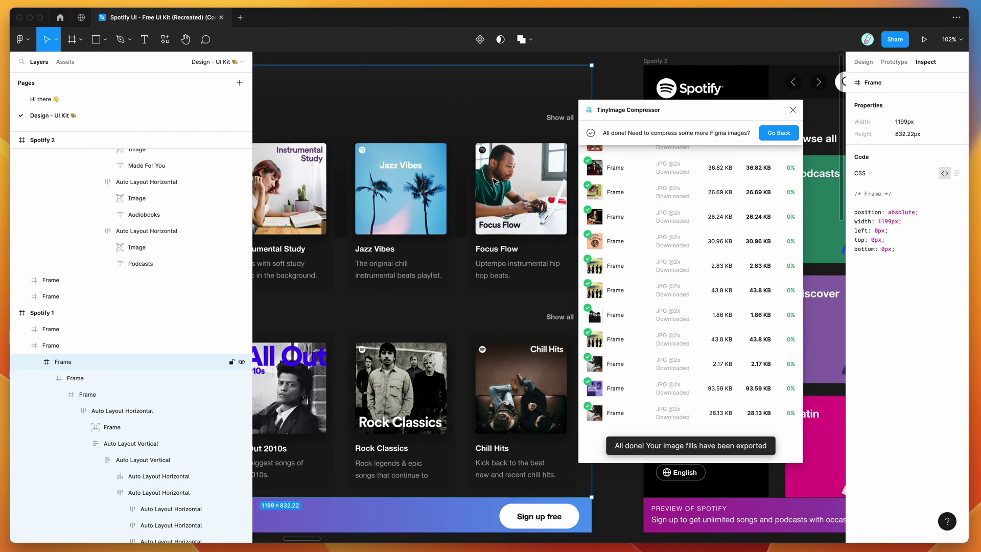
pyautogui.doubleClick(495, 182)
pyautogui.doubleClick(503, 181)
pyautogui.doubleClick(509, 182)
pyautogui.doubleClick(514, 183)
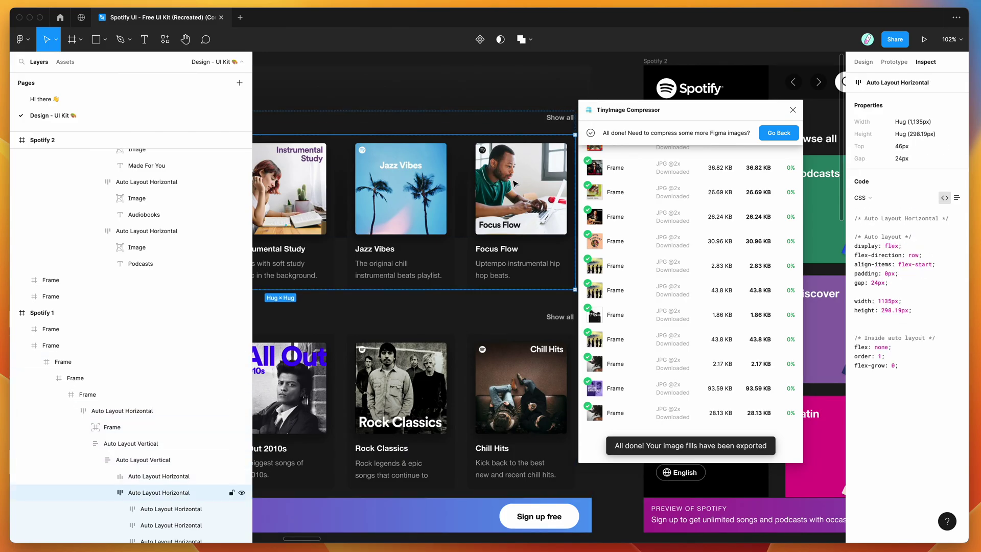
pyautogui.doubleClick(515, 183)
pyautogui.doubleClick(518, 183)
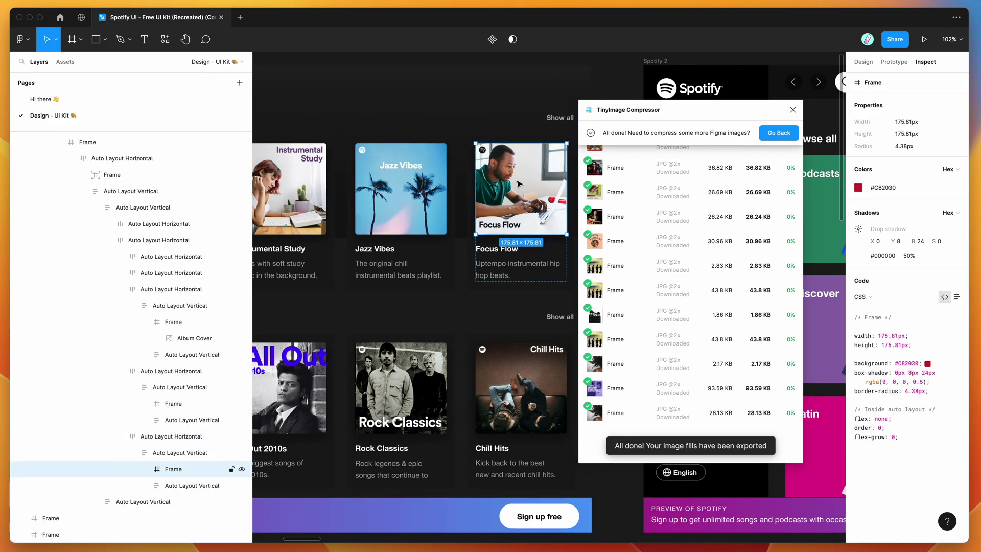
# Step: Show the frame's Design properties and reposition the TinyImage Compressor window
pyautogui.hscroll(2, 517, 187)
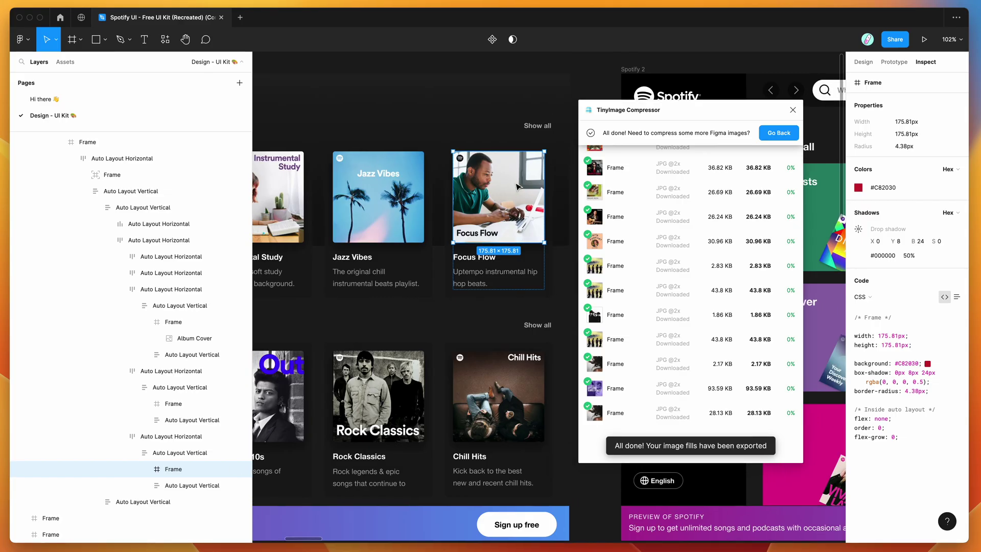
pyautogui.click(864, 62)
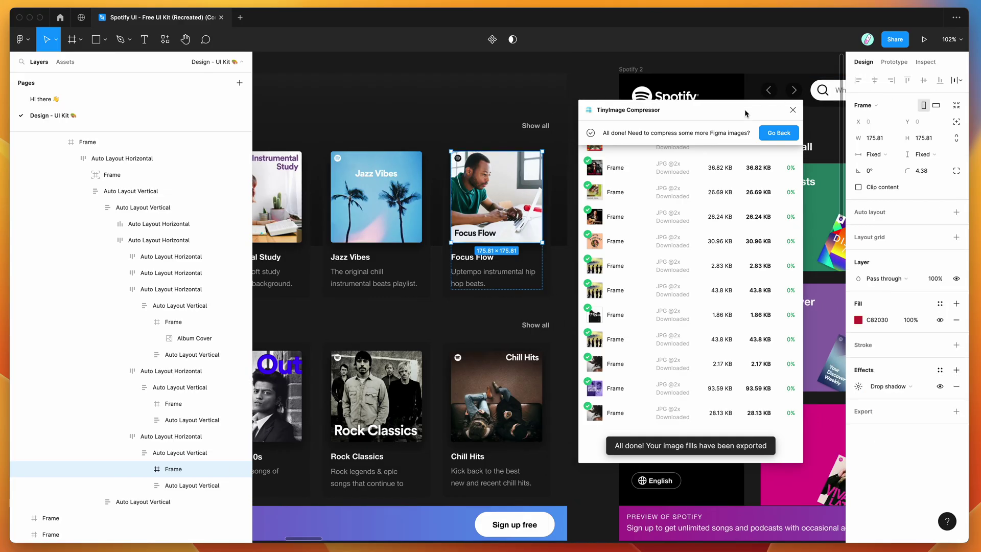
pyautogui.moveTo(745, 113); pyautogui.dragTo(733, 83)
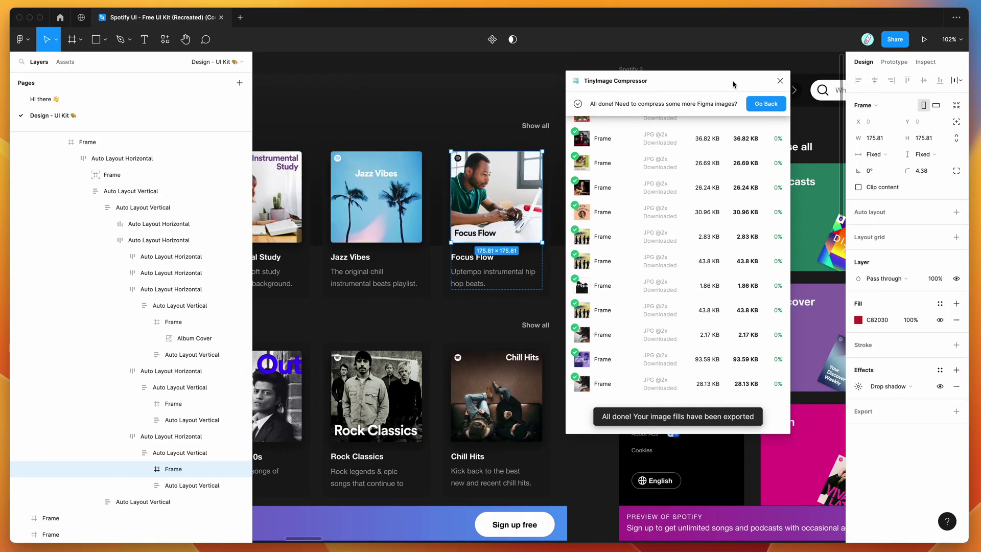
pyautogui.moveTo(732, 80)
pyautogui.mouseDown()
pyautogui.moveTo(747, 75)
pyautogui.moveTo(725, 75)
pyautogui.mouseUp()
pyautogui.hscroll(5, 393, 215)
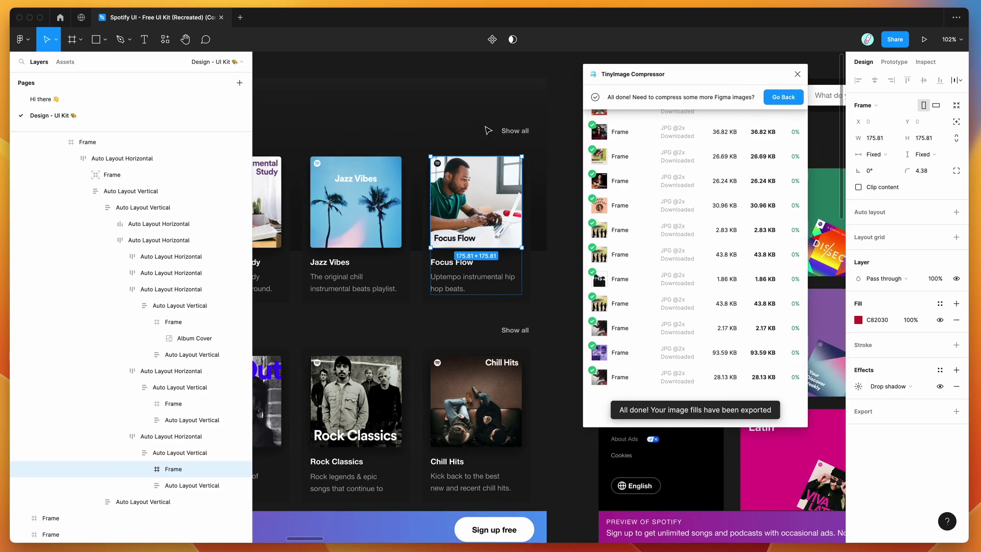
pyautogui.hscroll(4, 406, 227)
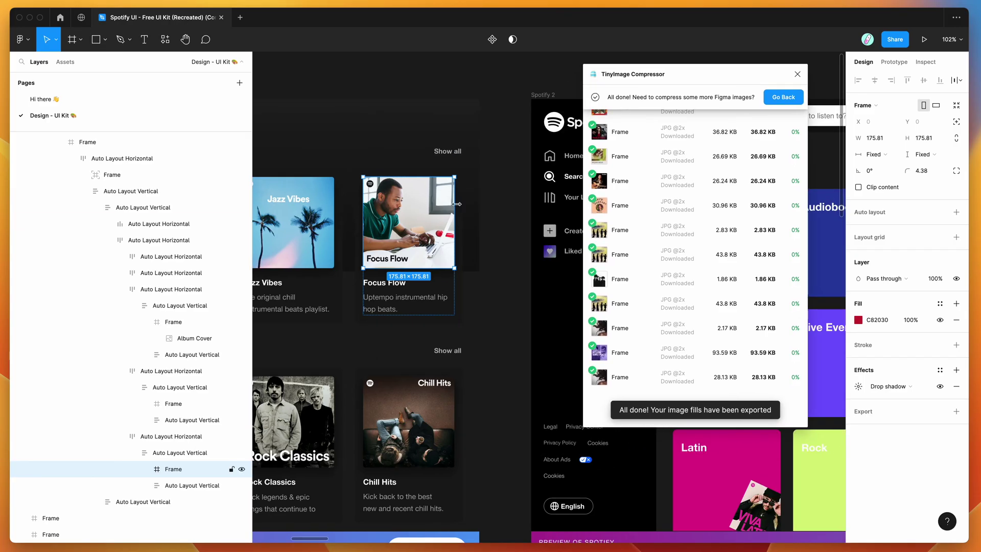
pyautogui.hscroll(4, 393, 228)
pyautogui.scroll(-5, 470, 199)
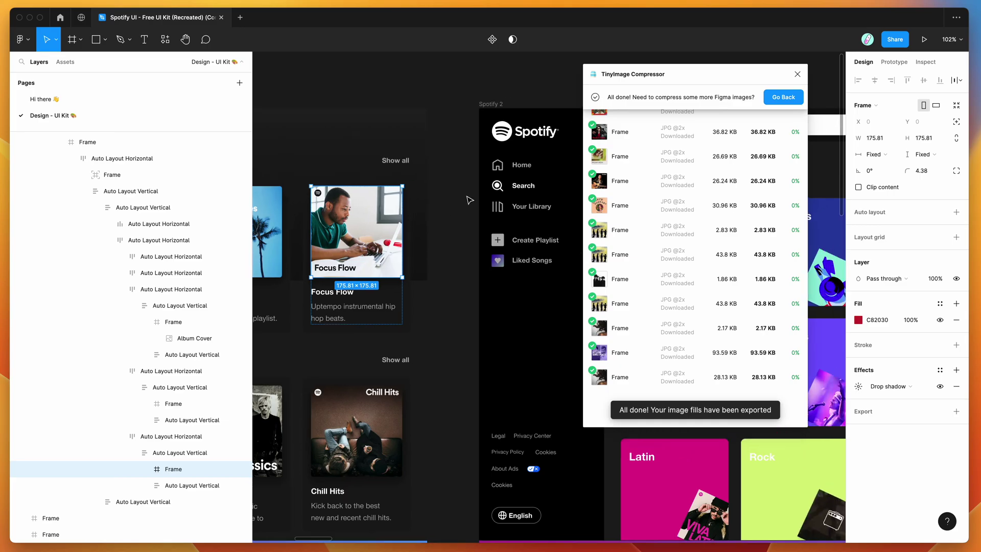
pyautogui.moveTo(741, 83); pyautogui.dragTo(614, 84)
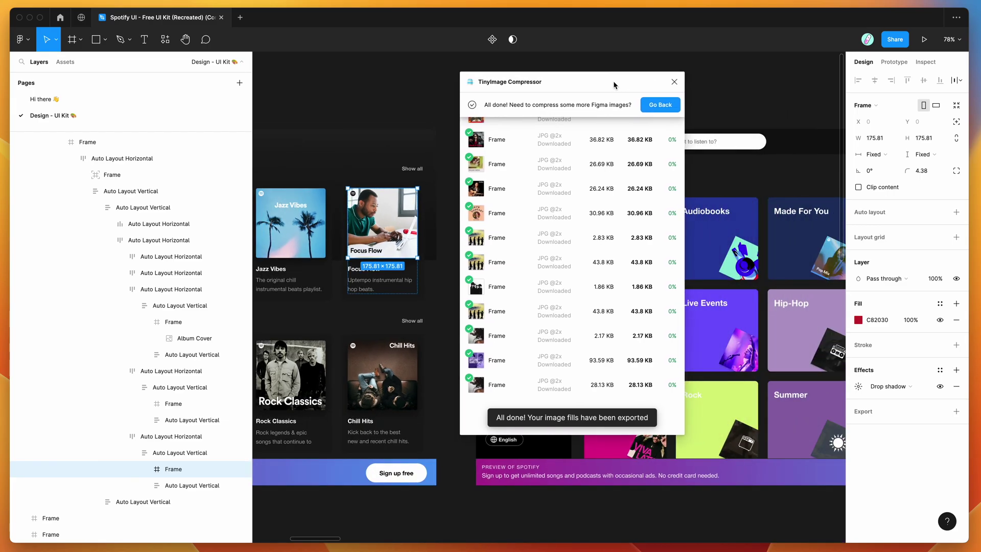
# Step: Go back to TinyImage Compressor's main list of 10 Spotify frames, nudging its window
pyautogui.click(651, 106)
pyautogui.moveTo(523, 88); pyautogui.dragTo(549, 87)
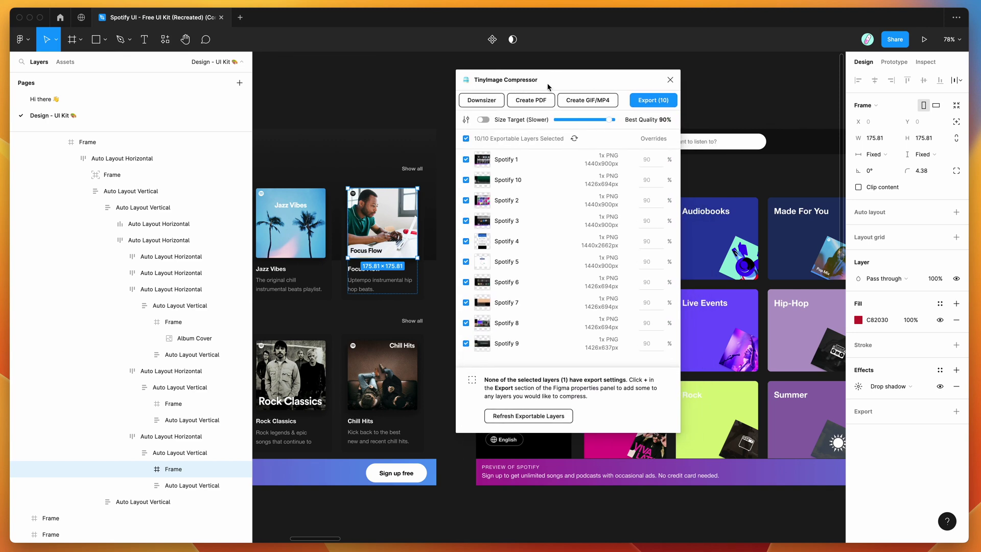